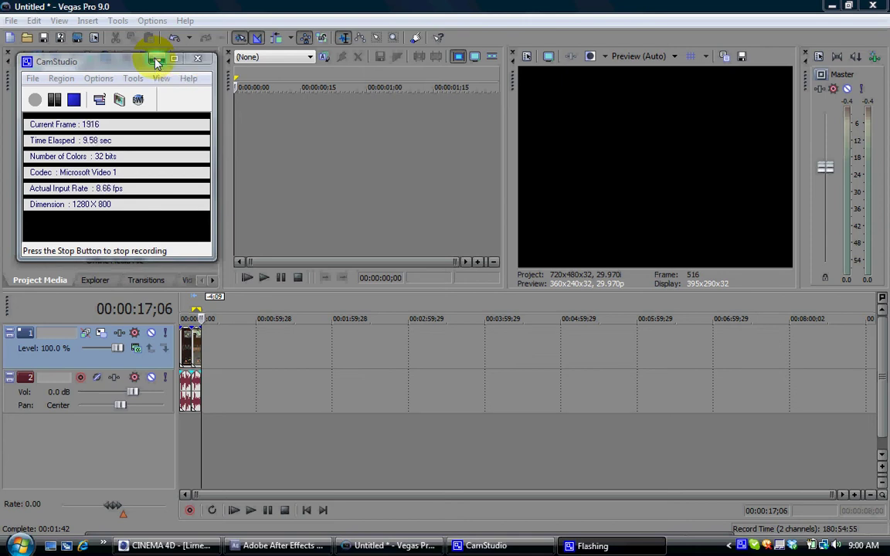
# Step: Minimize the CamStudio window to reveal the Vegas Project Media panel with the gameplay clip
pyautogui.click(155, 60)
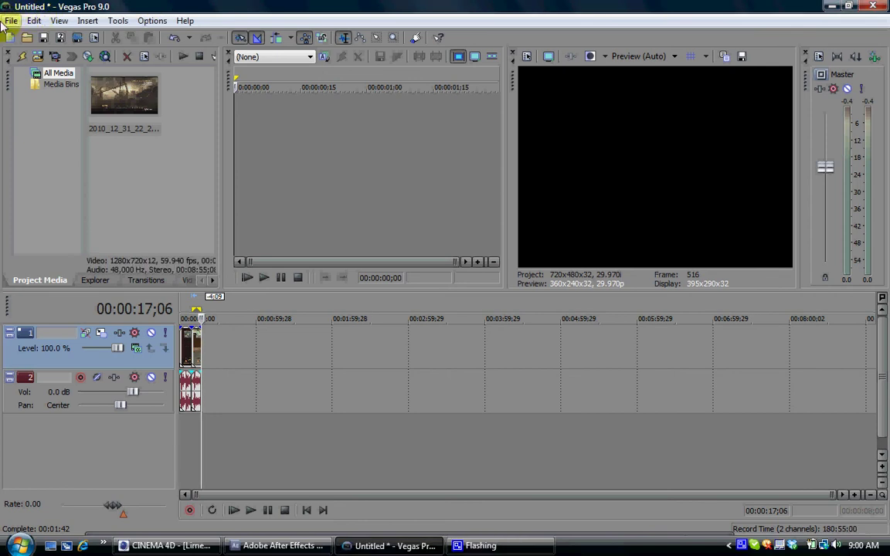
# Step: Start a new project from the File menu without saving the untitled one
pyautogui.click(9, 21)
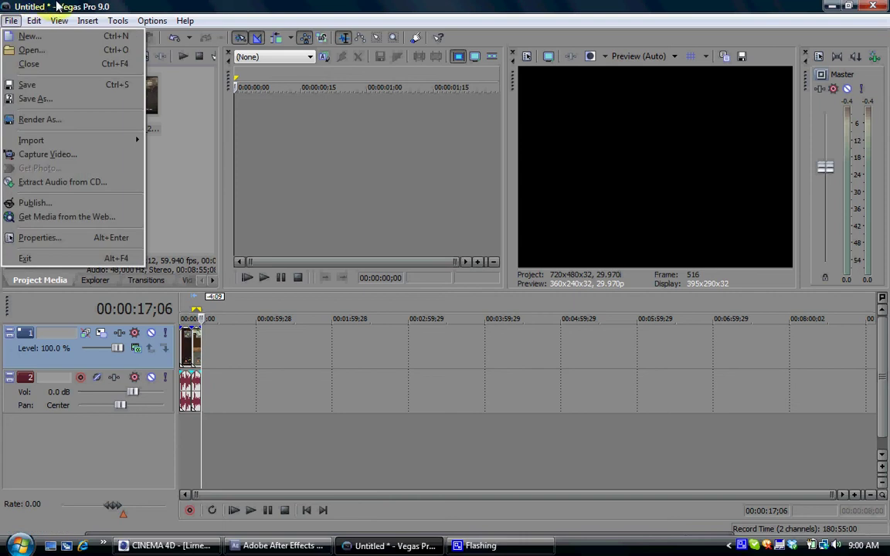
pyautogui.click(28, 63)
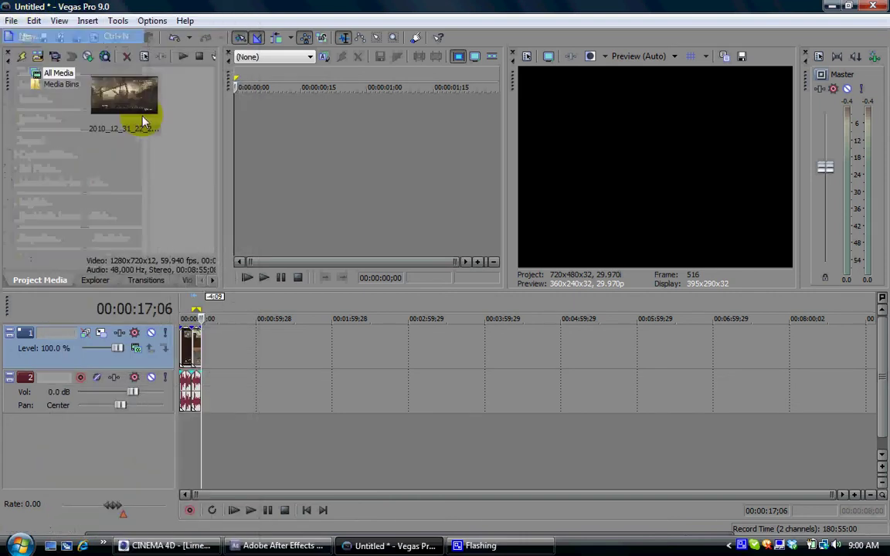
pyautogui.click(460, 240)
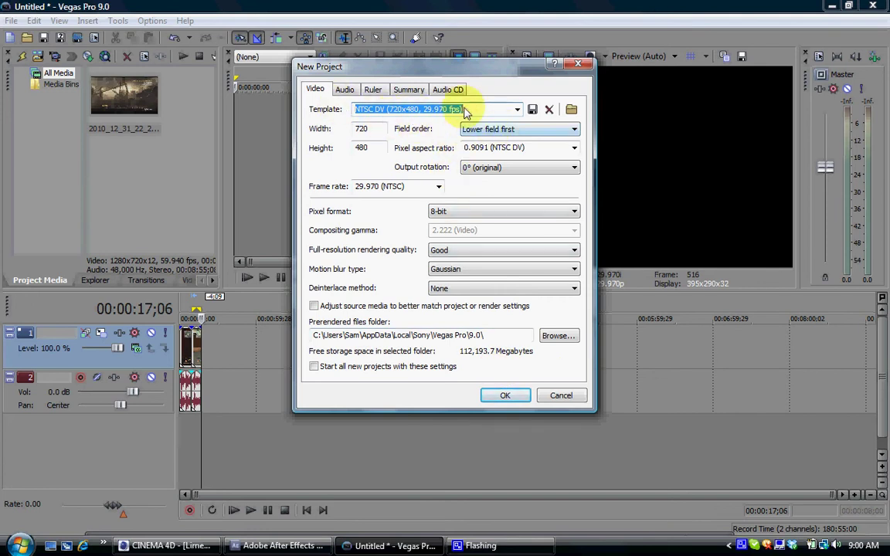
# Step: Set project video to 1280x720, progressive scan, square 1.0000 pixel aspect, 0° rotation
pyautogui.click(517, 109)
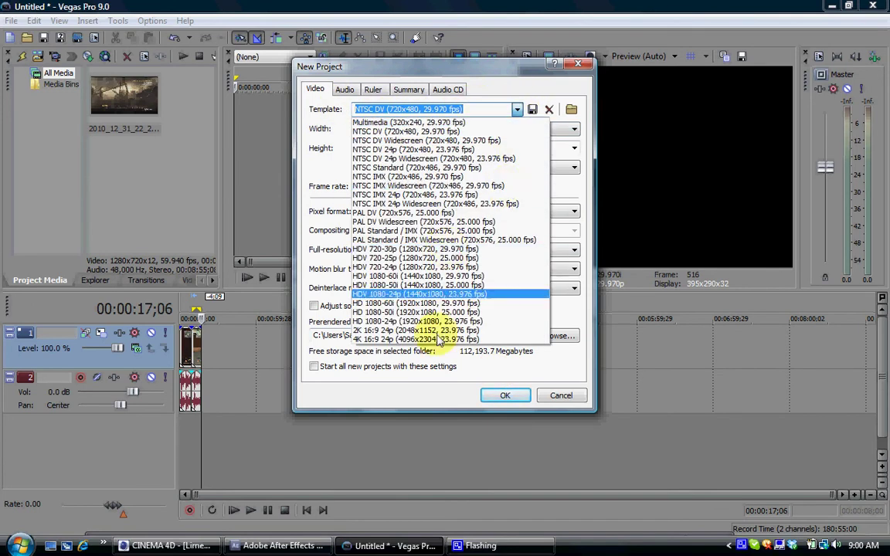
pyautogui.click(322, 147)
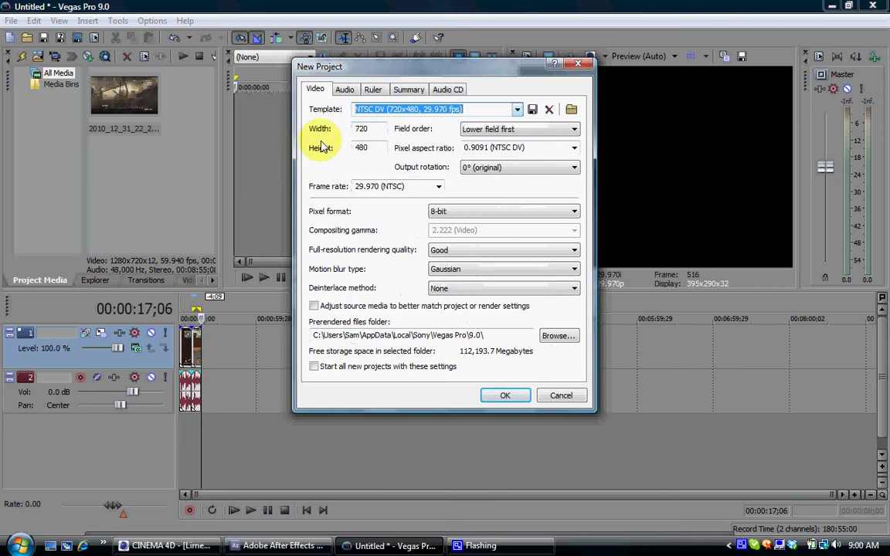
pyautogui.click(371, 130)
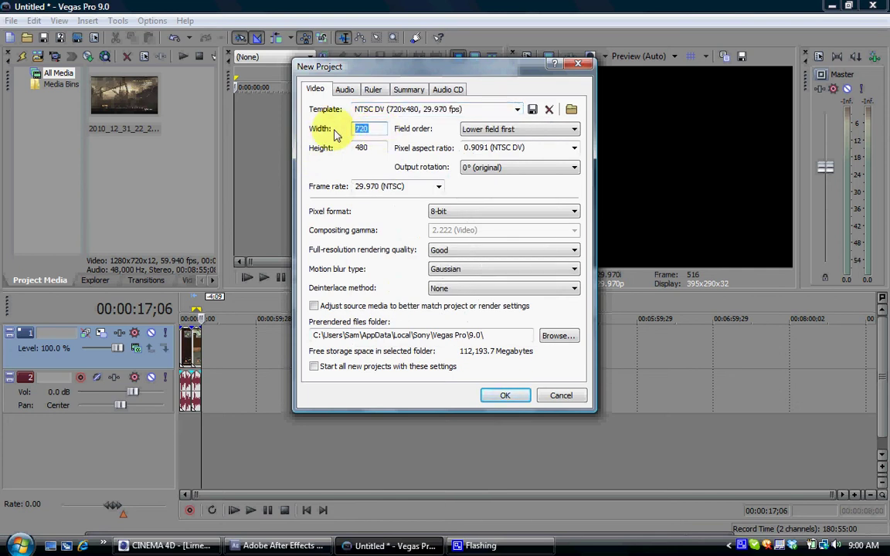
pyautogui.write('128')
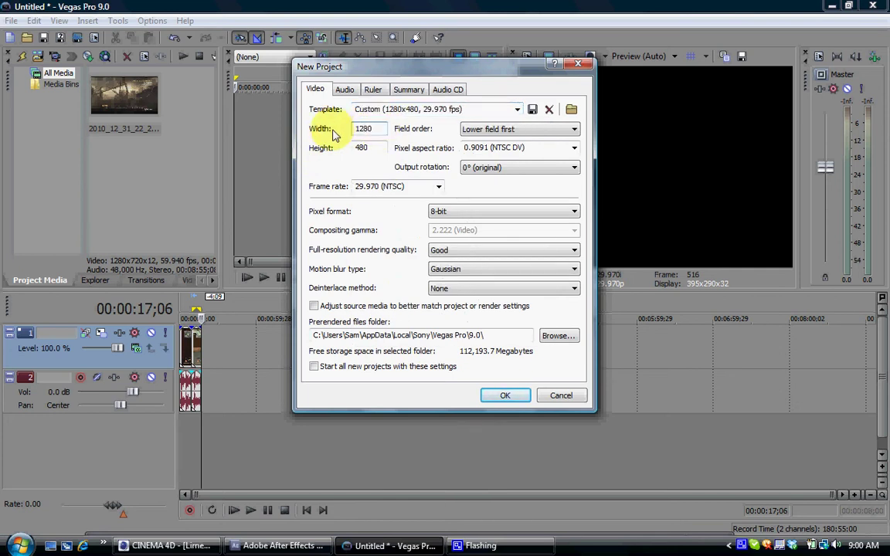
pyautogui.press('Tab')
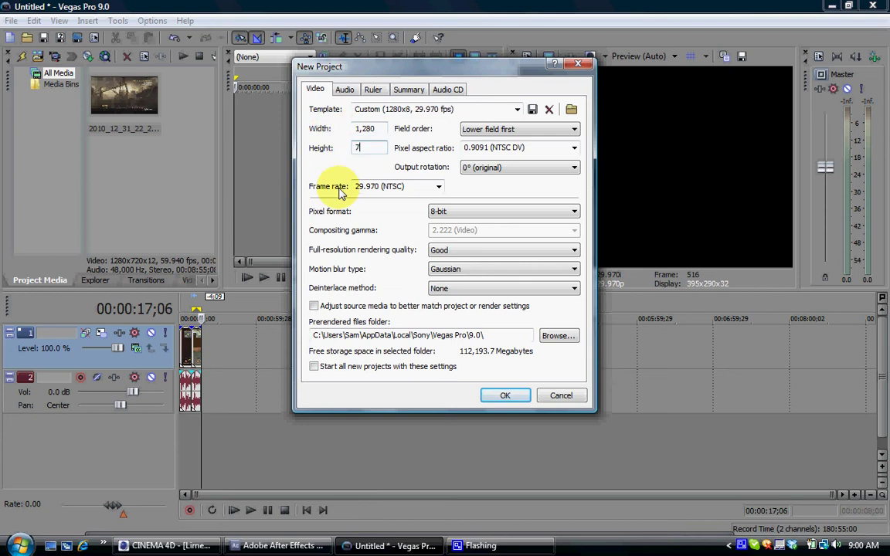
pyautogui.write('720')
pyautogui.click(533, 130)
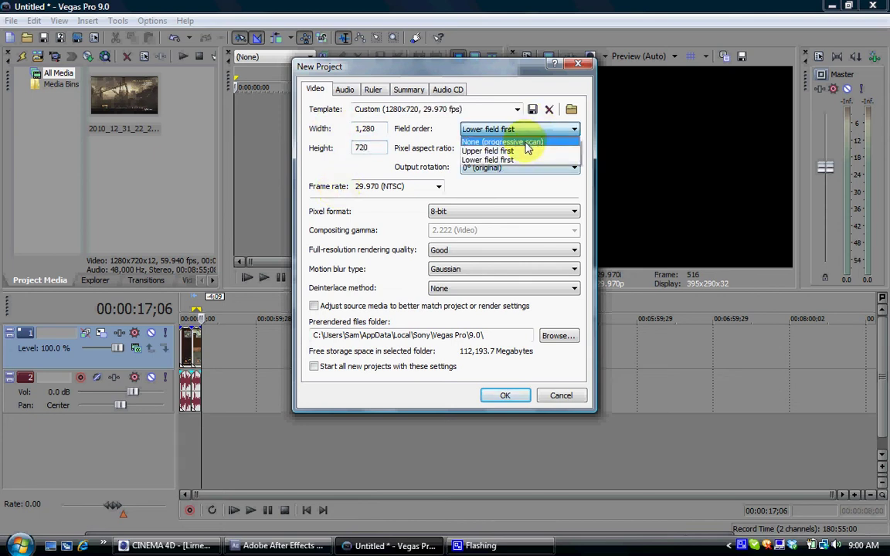
pyautogui.click(528, 144)
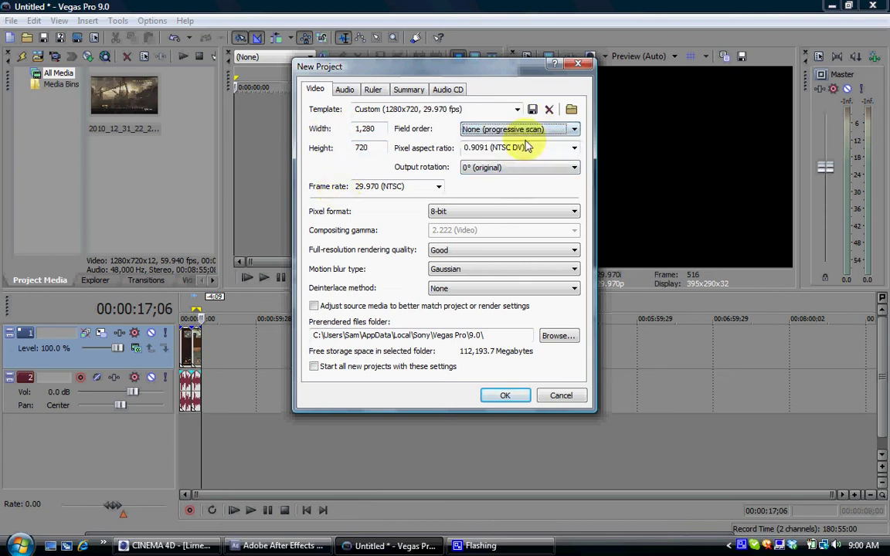
pyautogui.click(575, 148)
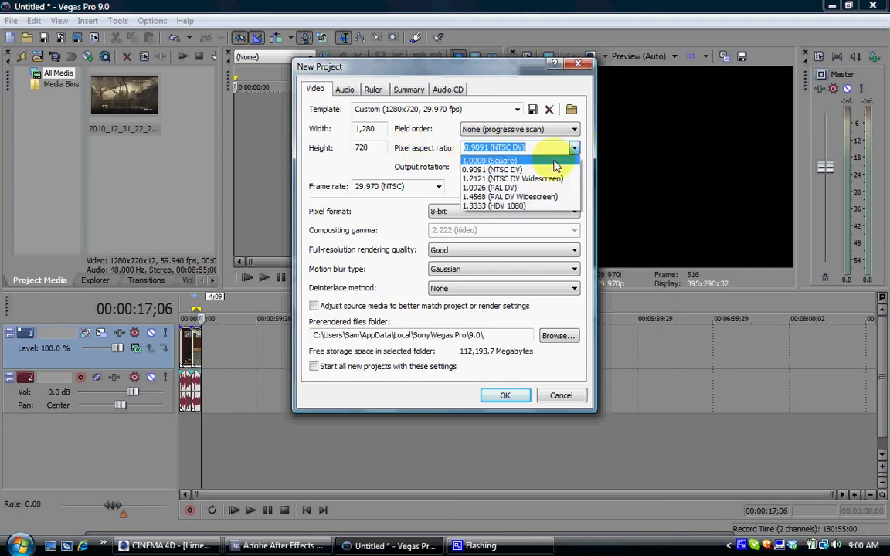
pyautogui.click(558, 163)
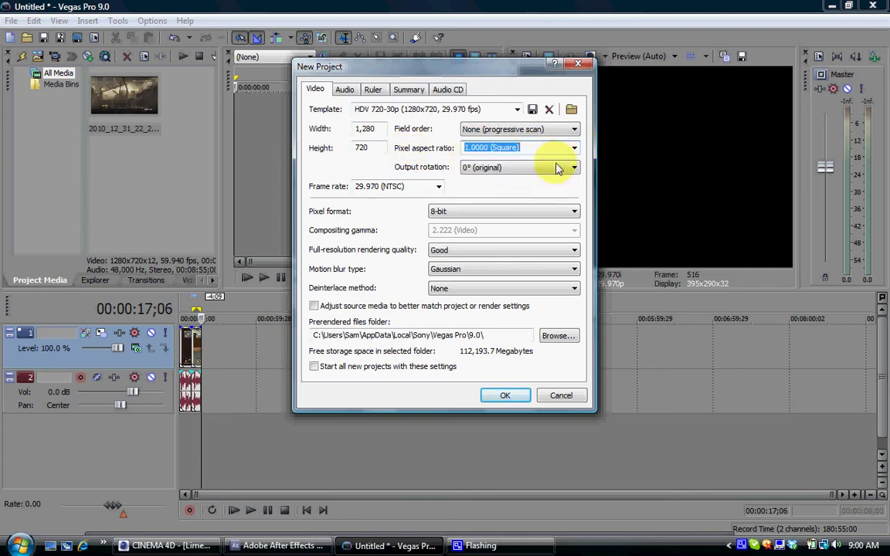
pyautogui.click(492, 169)
pyautogui.click(491, 180)
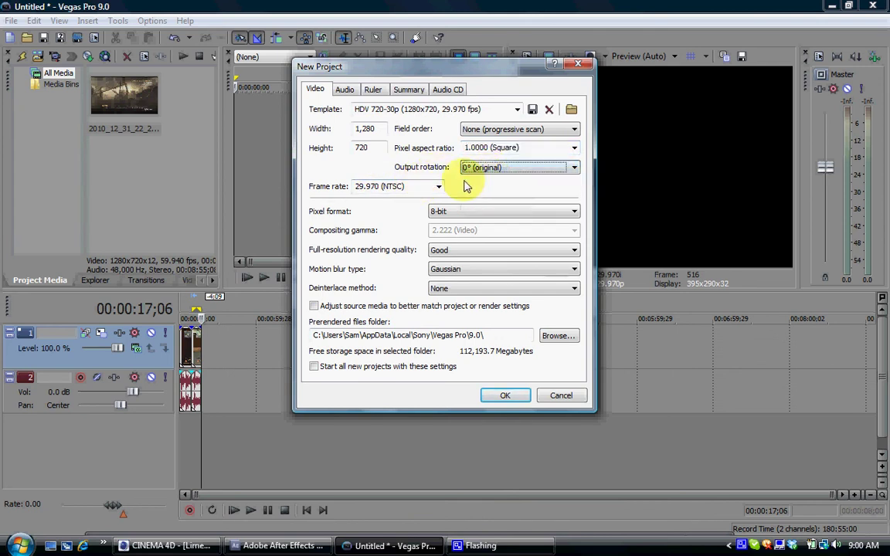
# Step: Set frame rate 59.940 (Double NTSC), 8-bit pixel format, Best rendering quality, Gaussian motion blur
pyautogui.click(438, 187)
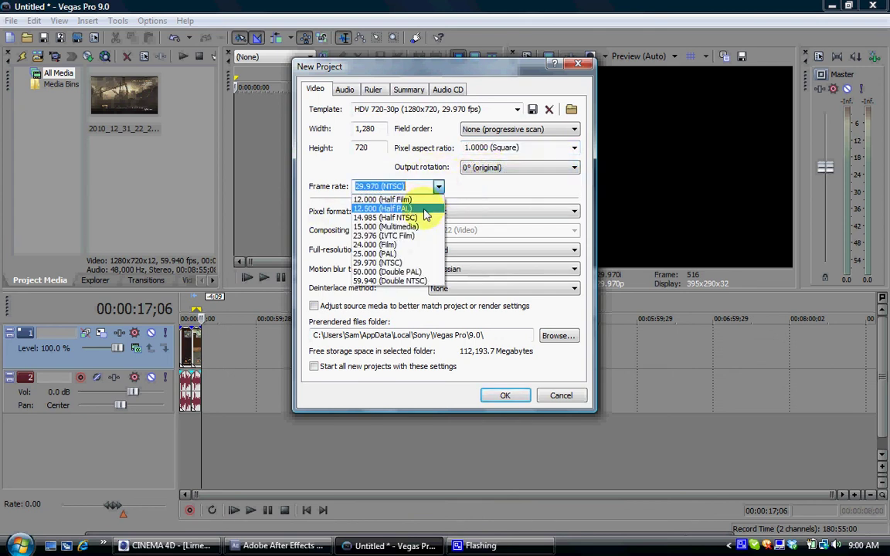
pyautogui.click(392, 281)
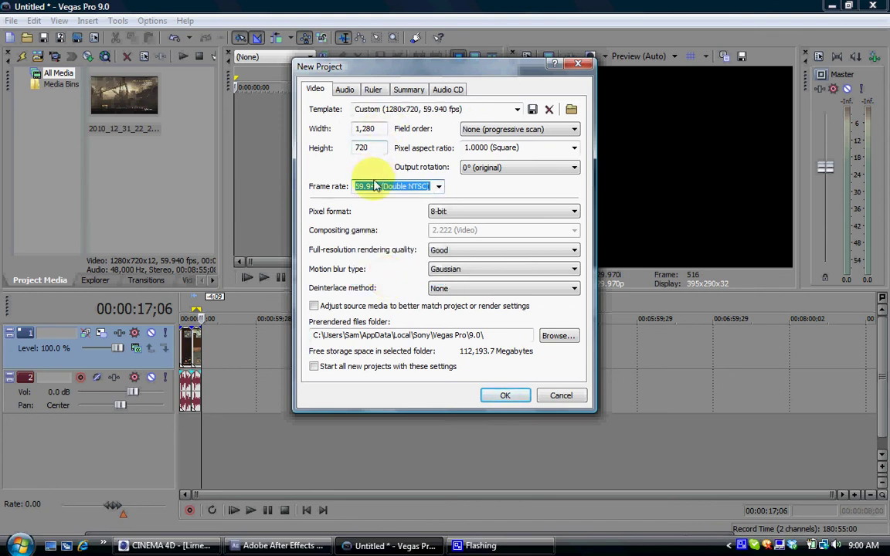
pyautogui.click(513, 219)
pyautogui.click(495, 223)
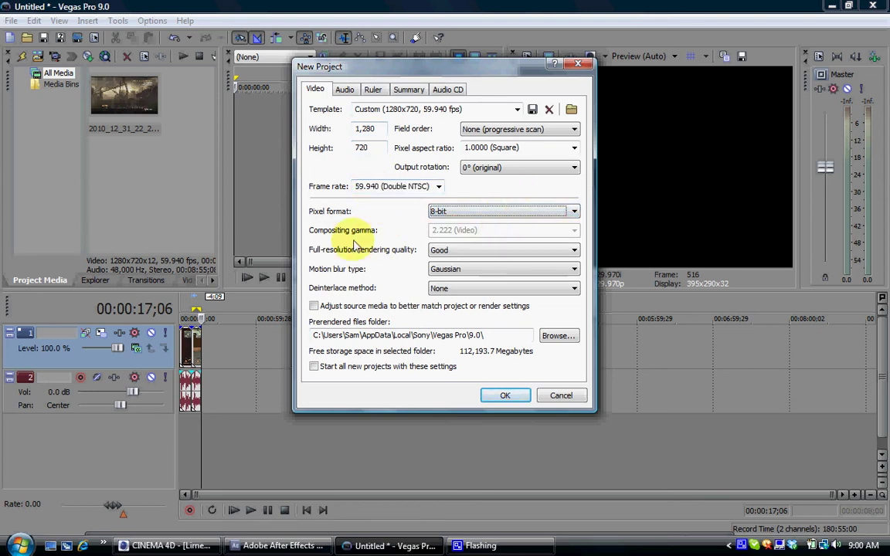
pyautogui.click(479, 219)
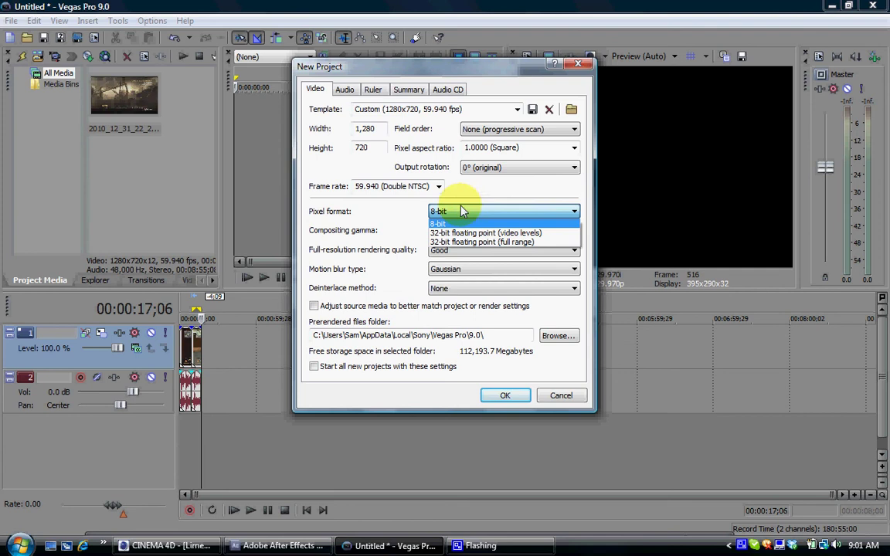
pyautogui.click(457, 219)
pyautogui.click(489, 252)
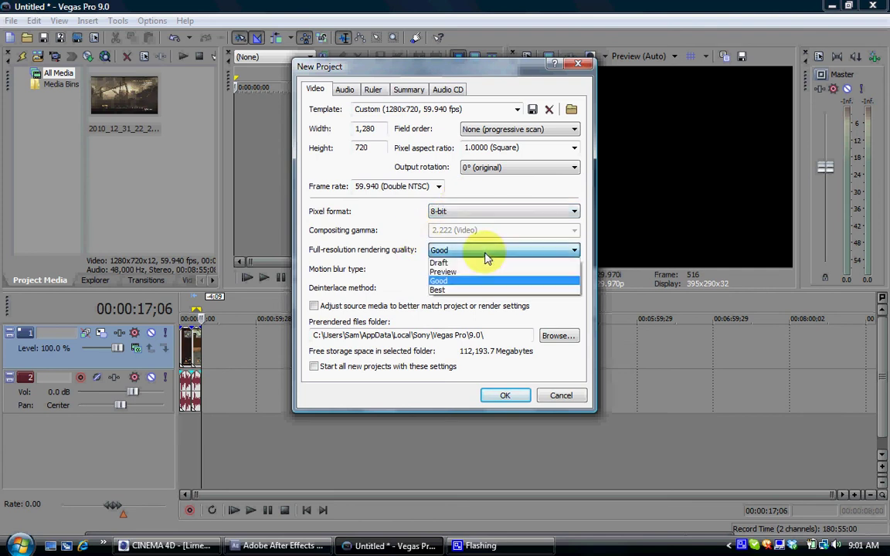
pyautogui.click(438, 291)
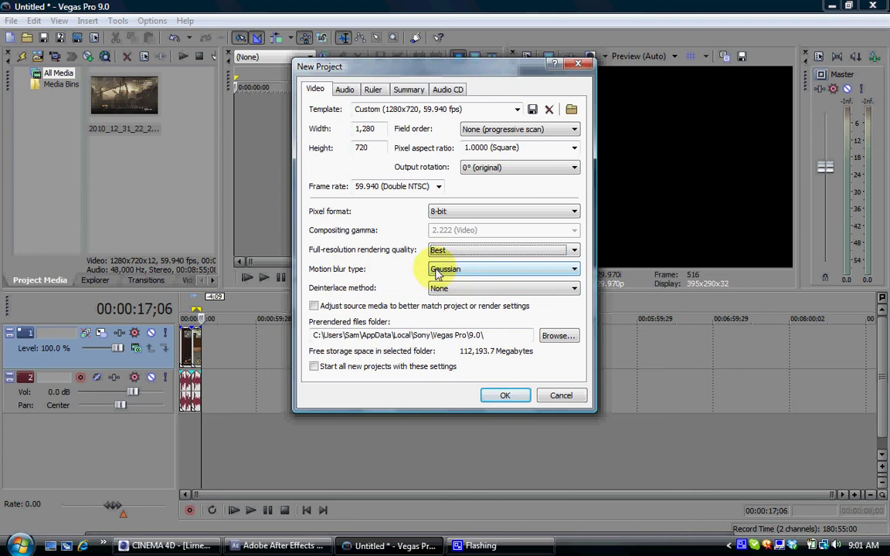
pyautogui.click(442, 272)
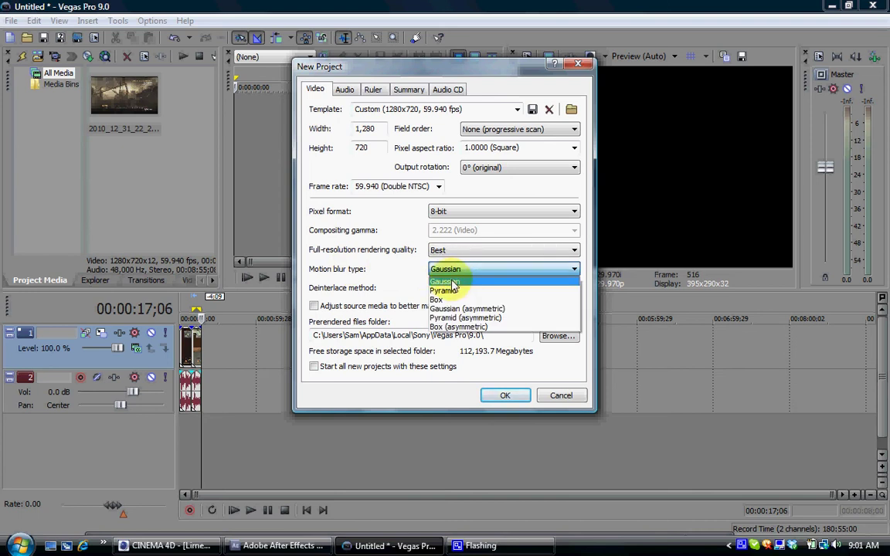
pyautogui.click(453, 285)
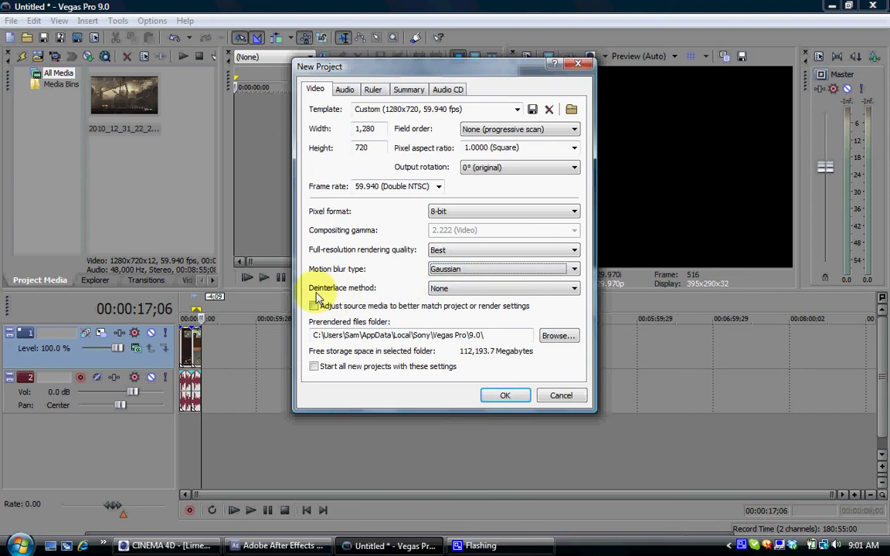
# Step: Make these the default for new projects, reconfirm 59.940 fps, and accept the settings
pyautogui.press('Tab')
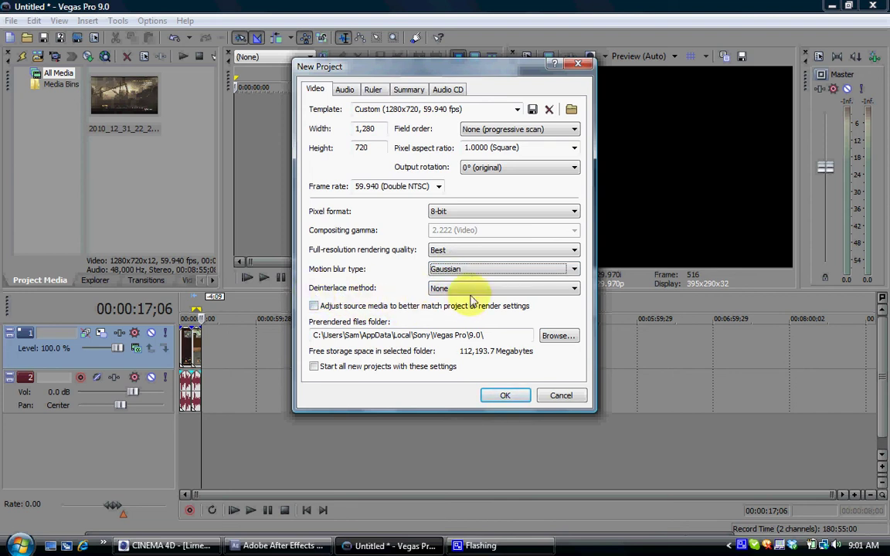
pyautogui.press('Tab')
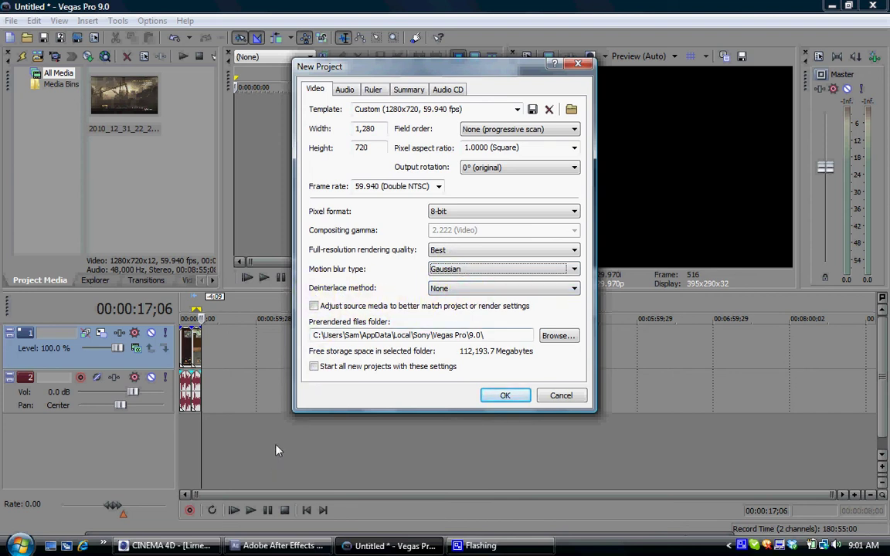
pyautogui.click(330, 370)
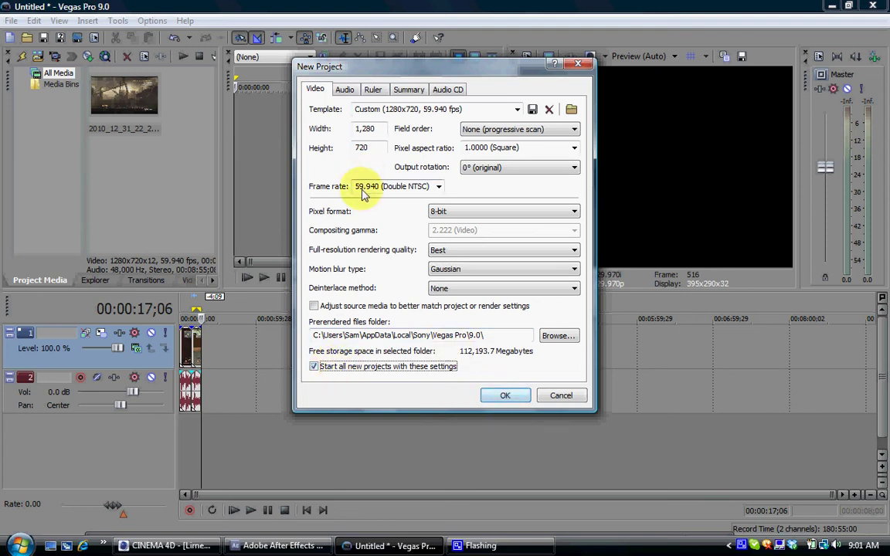
pyautogui.click(439, 188)
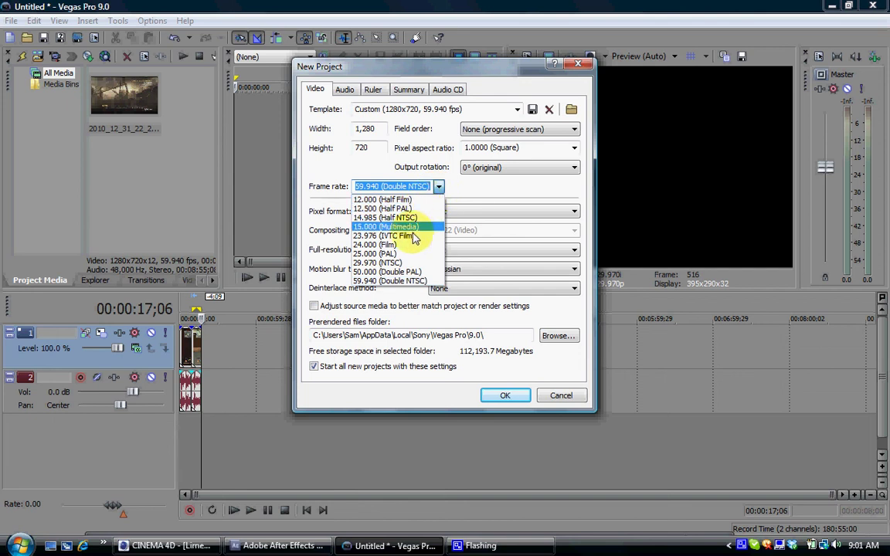
pyautogui.click(394, 264)
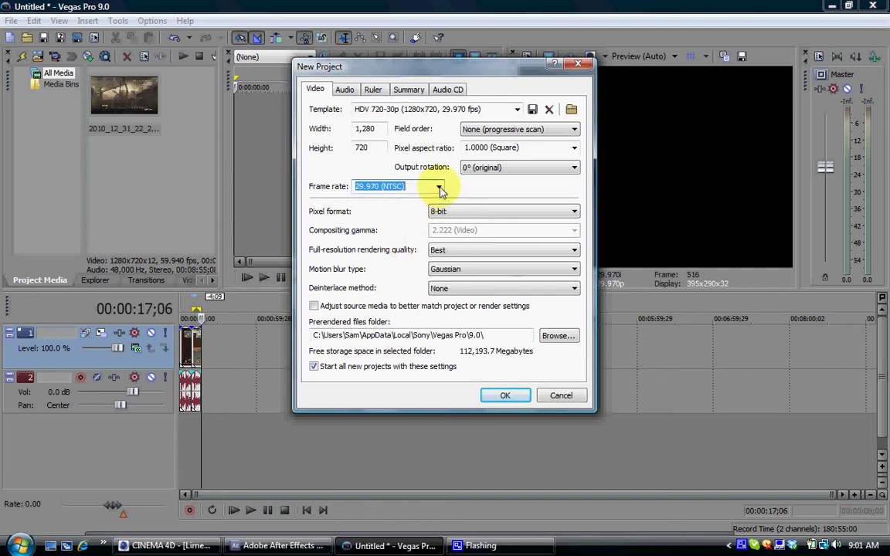
pyautogui.click(438, 187)
pyautogui.click(376, 281)
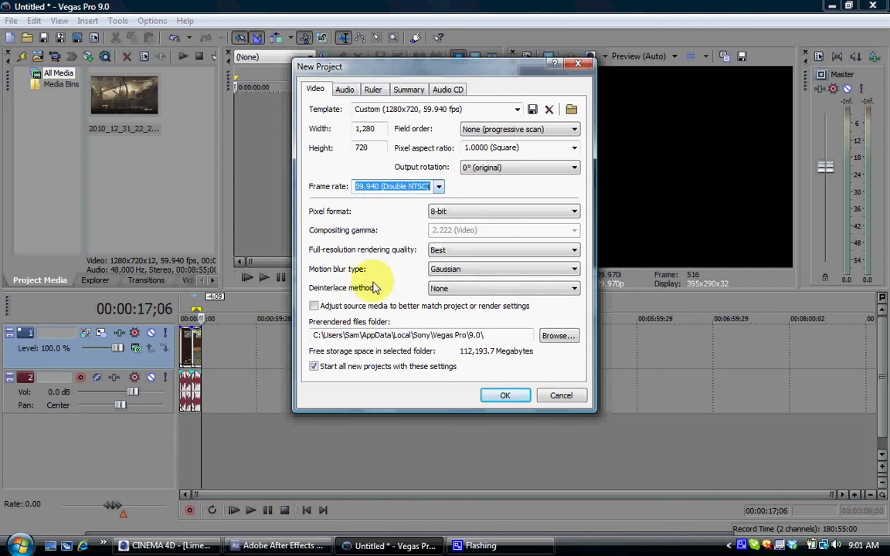
pyautogui.click(504, 397)
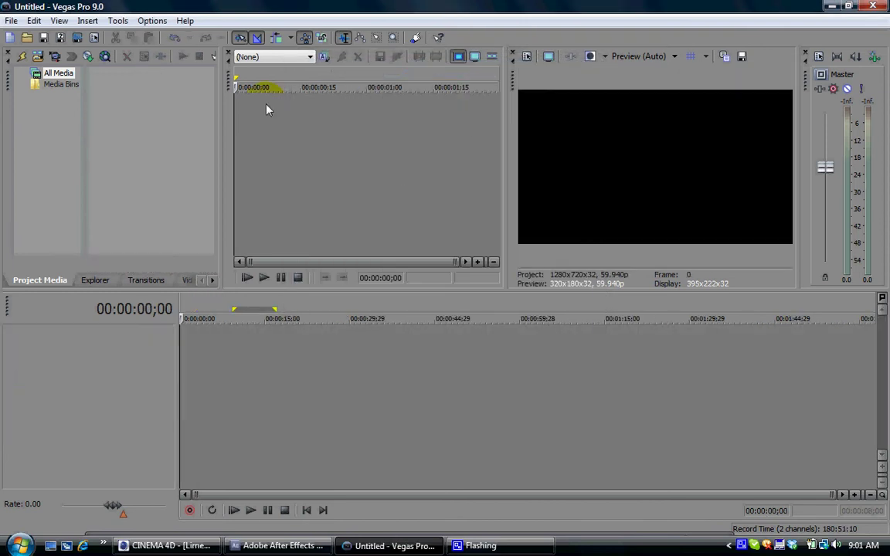
# Step: Import deagle noscp.mp4 from the My Hobbie > Cod4 clips folder into Project Media
pyautogui.click(11, 21)
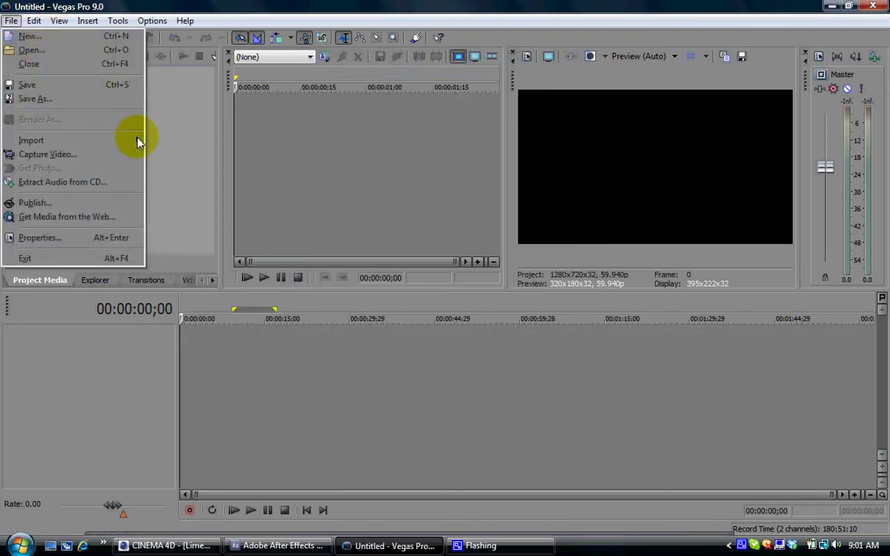
pyautogui.moveTo(139, 140)
pyautogui.click(170, 140)
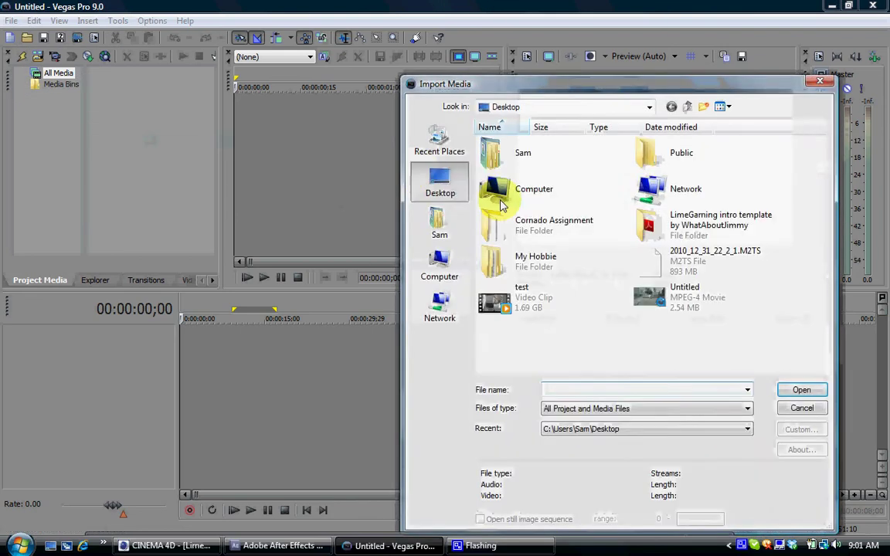
pyautogui.doubleClick(535, 261)
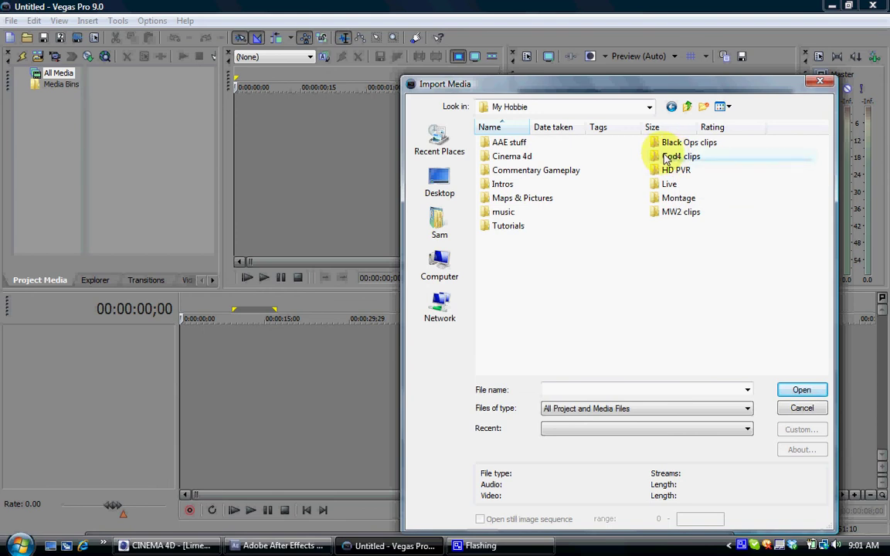
pyautogui.doubleClick(669, 156)
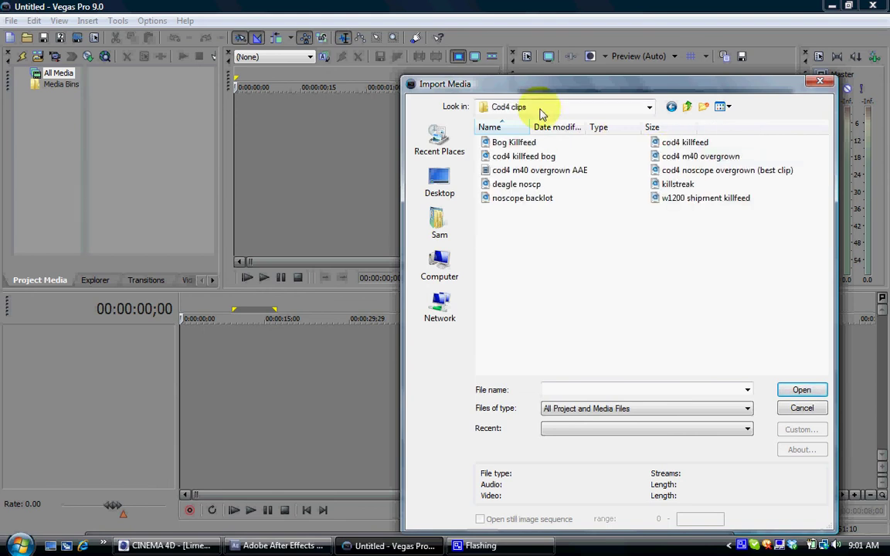
pyautogui.click(515, 188)
pyautogui.click(800, 390)
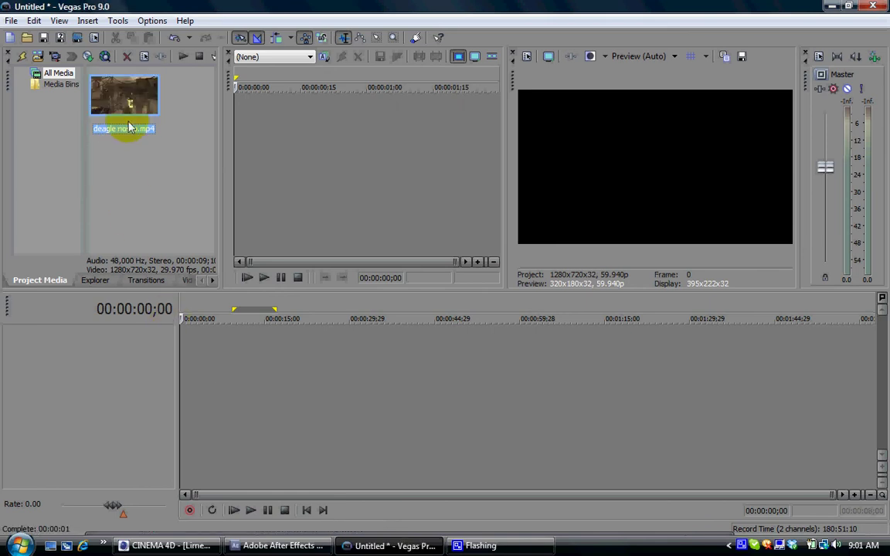
# Step: Place the clip at the timeline start and turn off Maintain aspect ratio, keeping Smart resample
pyautogui.moveTo(183, 386); pyautogui.dragTo(183, 386)
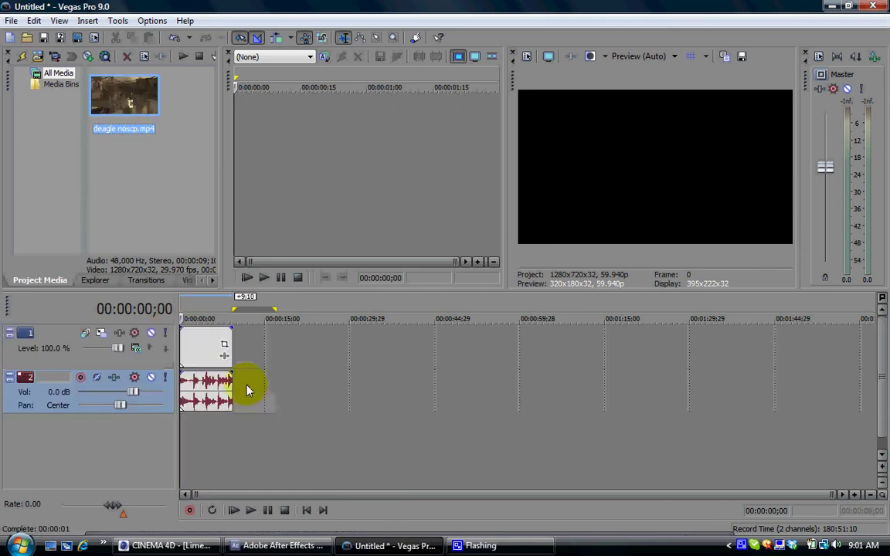
pyautogui.rightClick(203, 359)
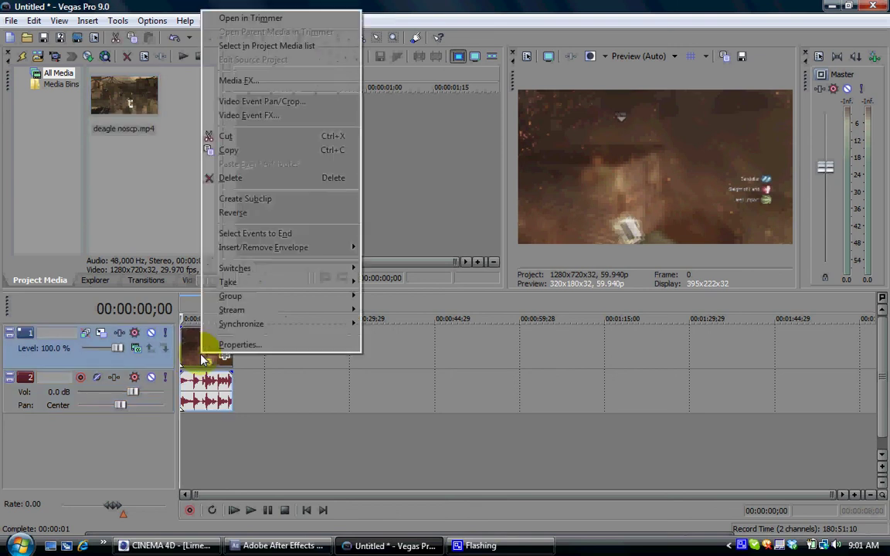
pyautogui.click(227, 346)
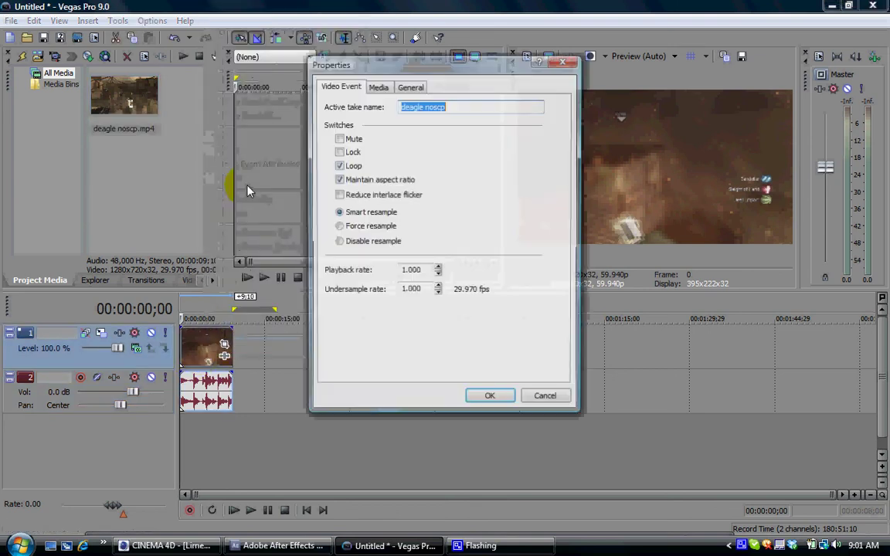
pyautogui.click(339, 180)
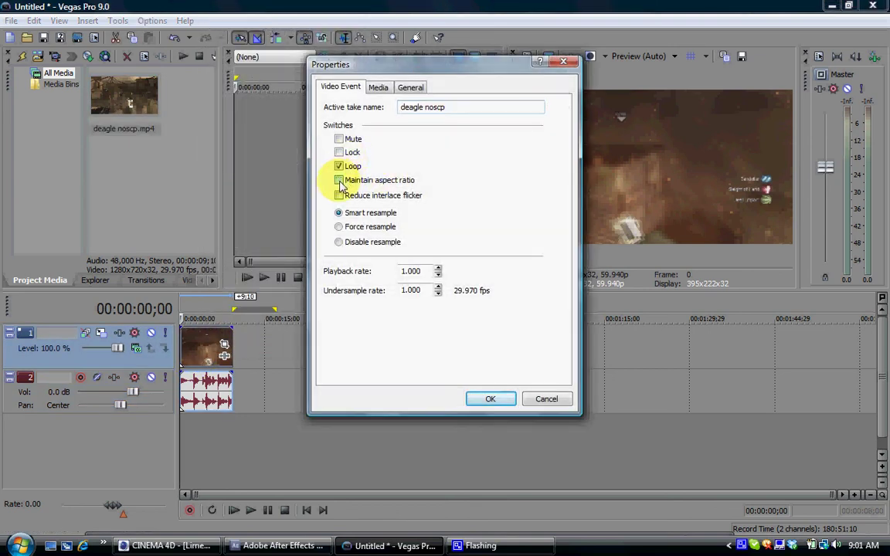
pyautogui.click(340, 242)
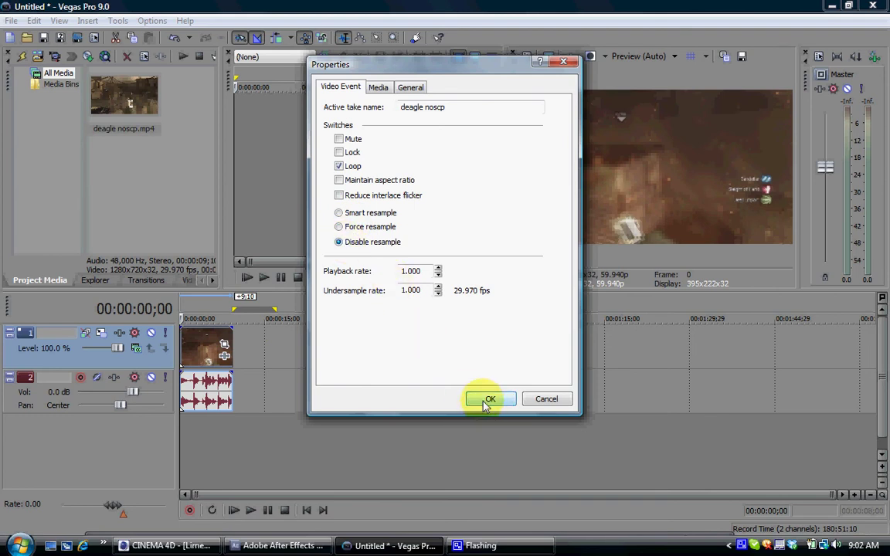
pyautogui.click(338, 213)
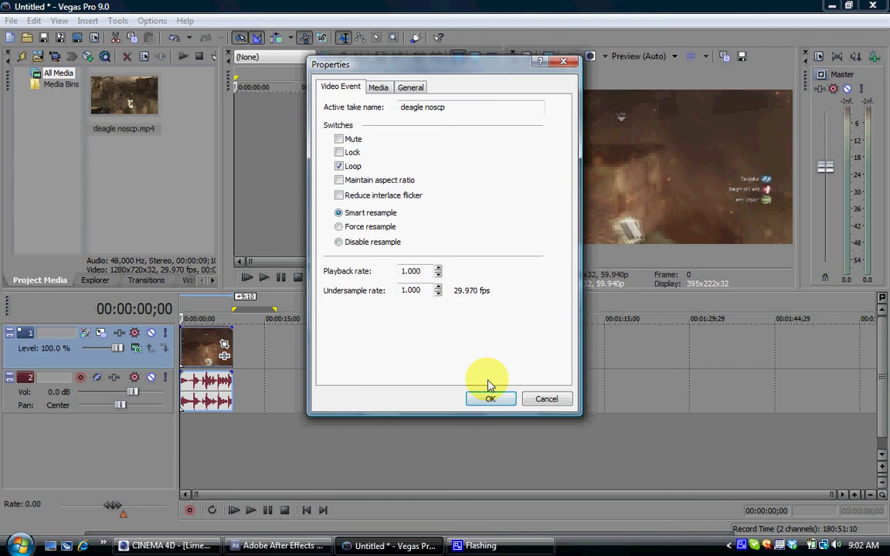
pyautogui.click(492, 400)
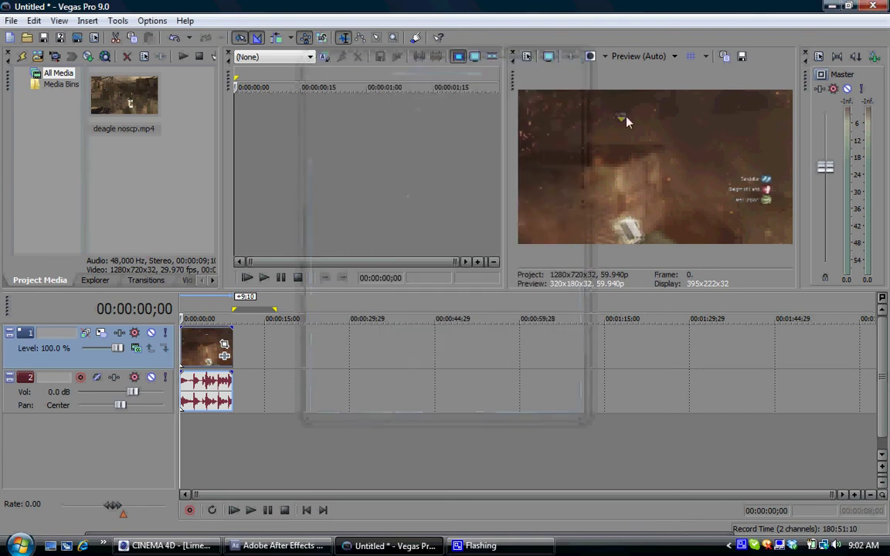
# Step: Set preview quality to Preview > Full and briefly play the timeline from about three seconds
pyautogui.click(649, 57)
pyautogui.moveTo(653, 86)
pyautogui.click(690, 101)
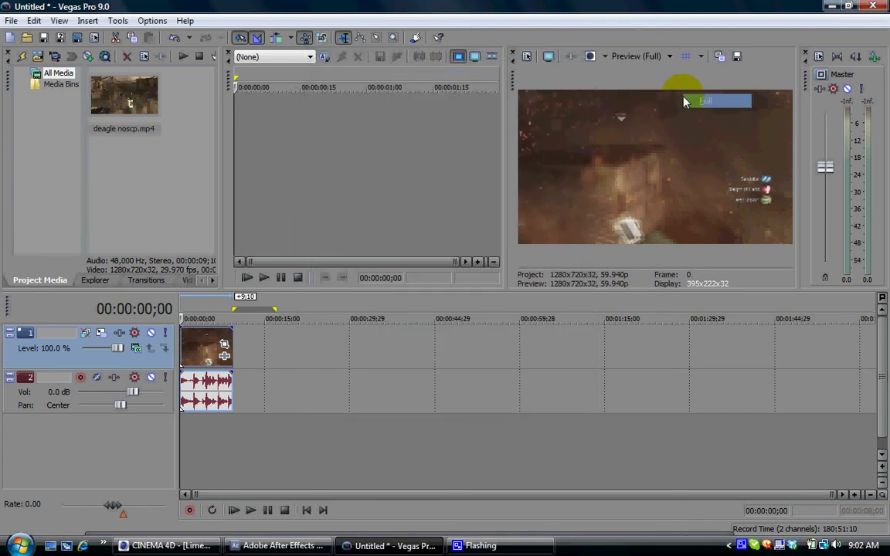
pyautogui.click(200, 430)
pyautogui.press('space')
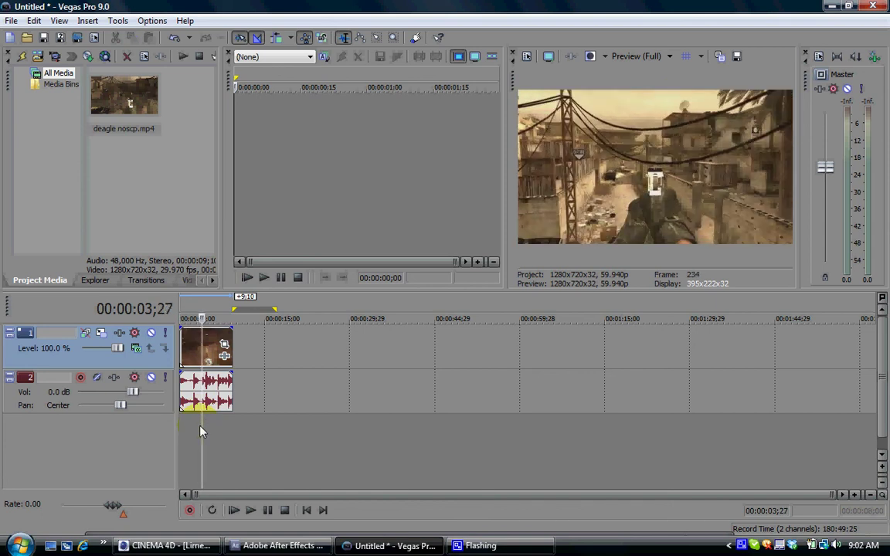
pyautogui.press('space')
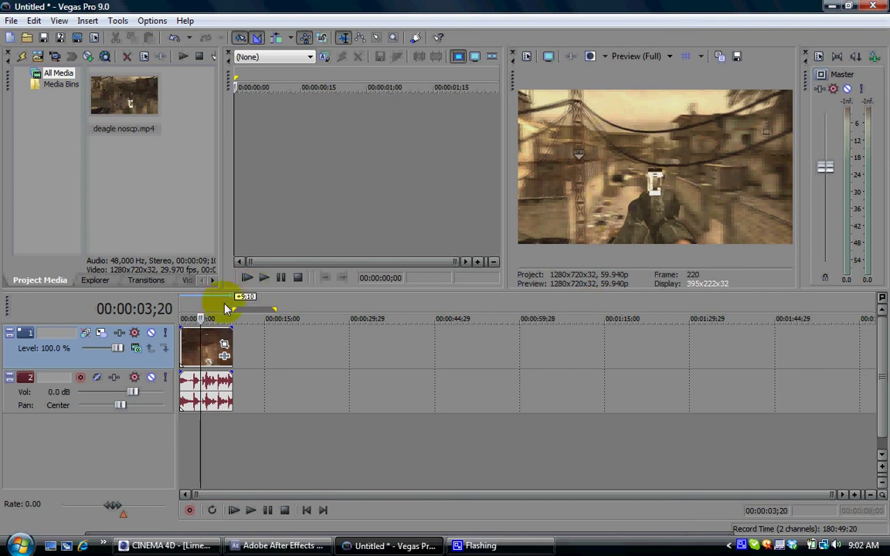
# Step: Disable resample in the clip's properties and return the playhead to 00:00:03;02
pyautogui.rightClick(215, 351)
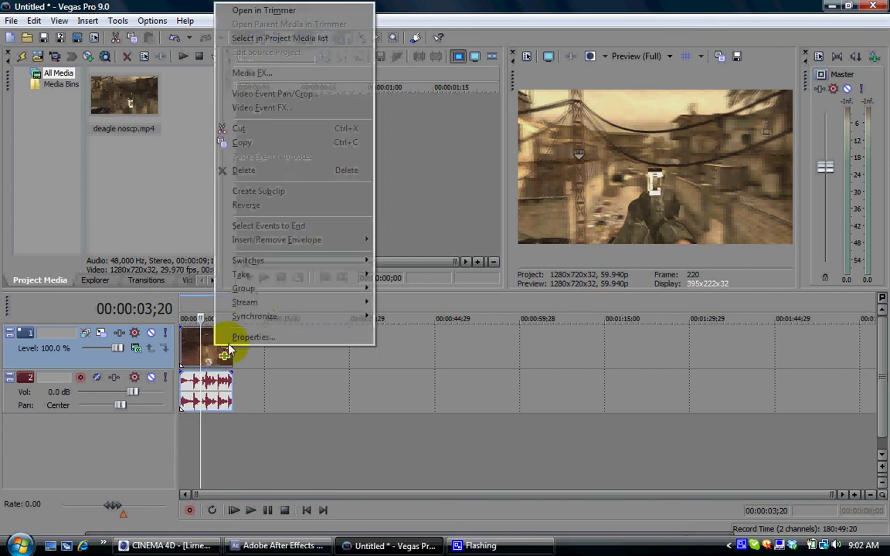
pyautogui.click(236, 338)
pyautogui.click(338, 242)
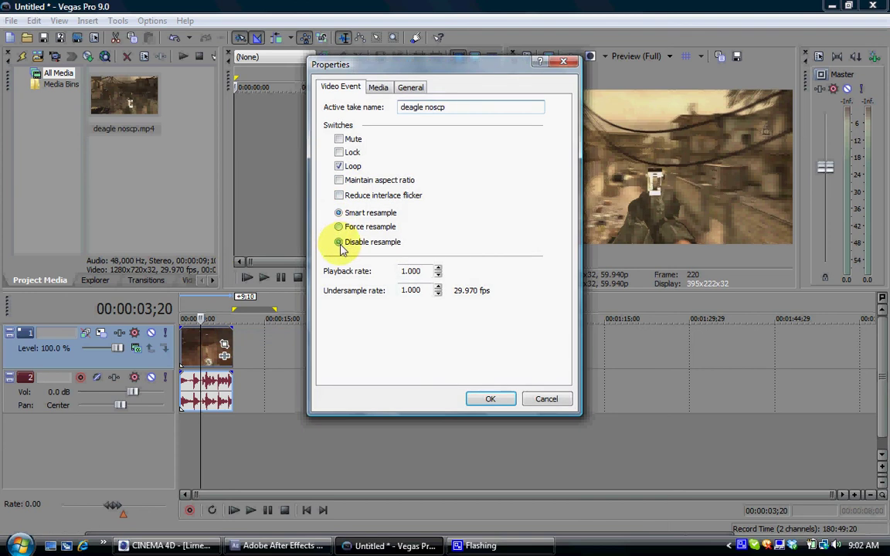
pyautogui.click(487, 402)
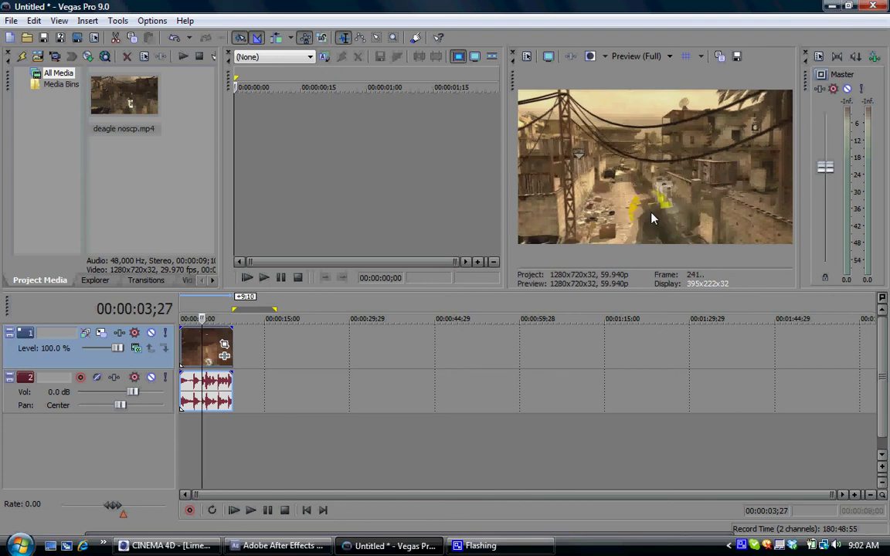
pyautogui.click(522, 264)
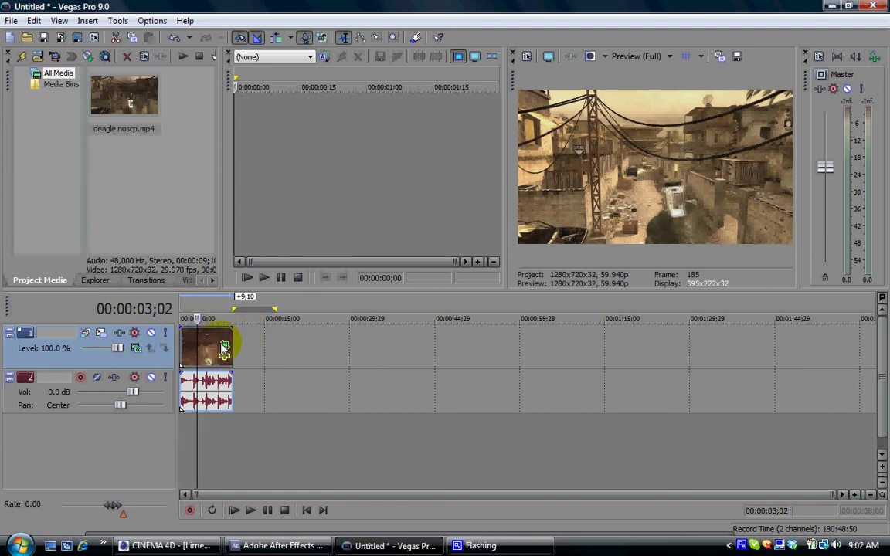
# Step: Crop the clip slightly in Event Pan/Crop to 1270 x 714.4, centred at 640, 360
pyautogui.click(223, 345)
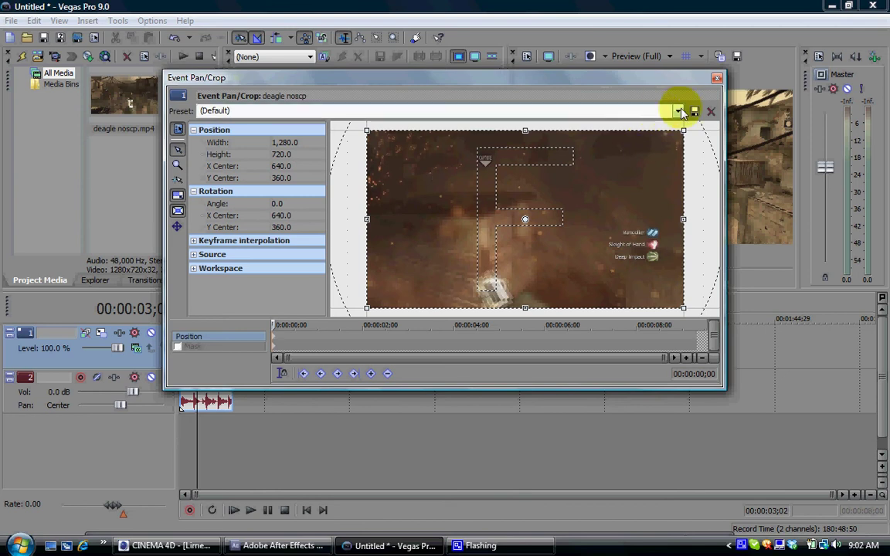
pyautogui.click(678, 110)
pyautogui.click(705, 145)
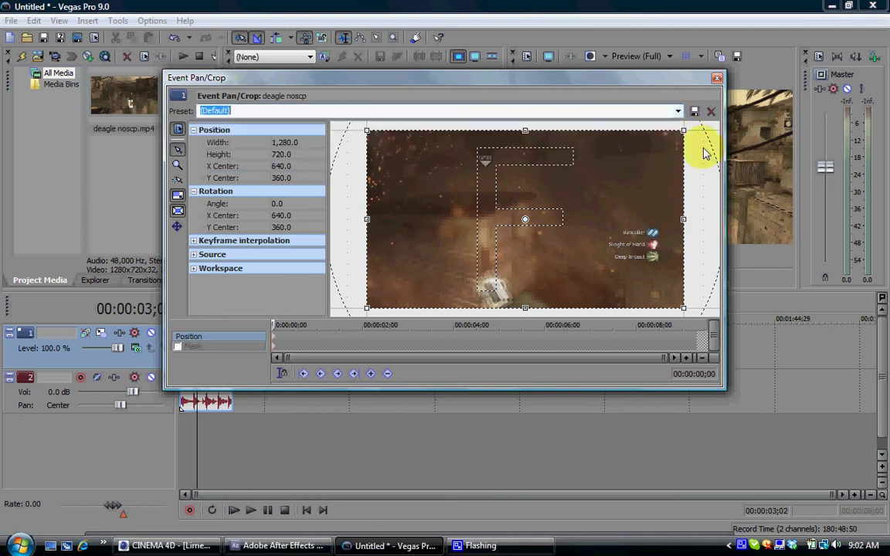
pyautogui.moveTo(686, 137)
pyautogui.mouseDown()
pyautogui.moveTo(686, 128)
pyautogui.moveTo(689, 137)
pyautogui.mouseUp()
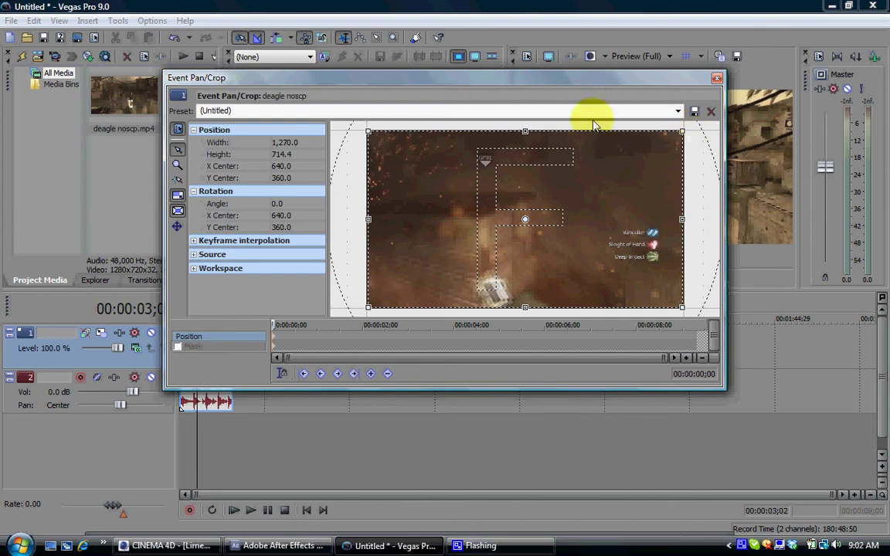
pyautogui.moveTo(682, 85); pyautogui.dragTo(662, 94)
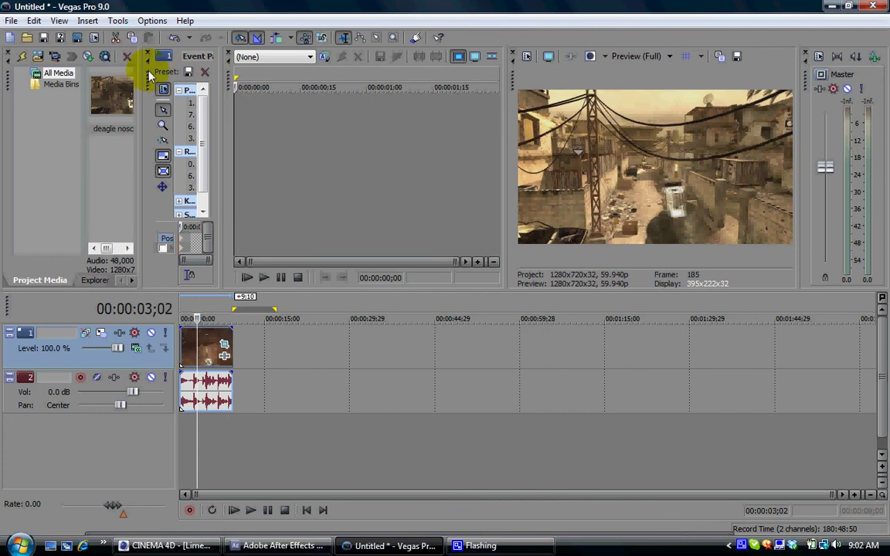
pyautogui.moveTo(147, 72); pyautogui.dragTo(214, 129)
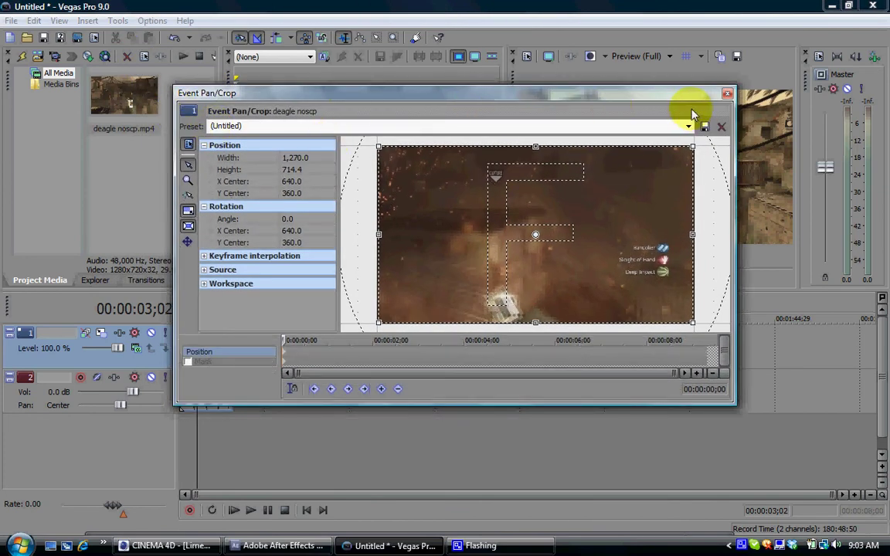
pyautogui.click(728, 94)
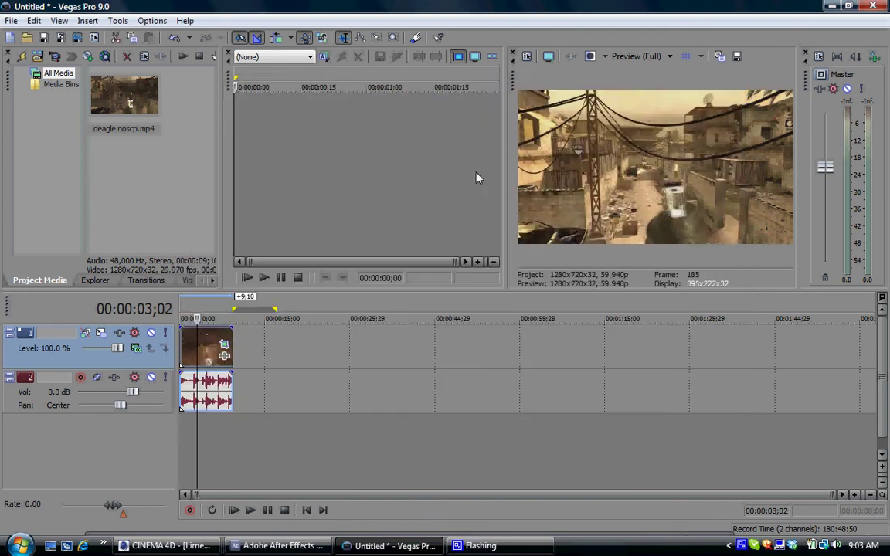
# Step: Set the render region over the whole clip and render as Sony AVC with the HD PVR template
pyautogui.doubleClick(214, 347)
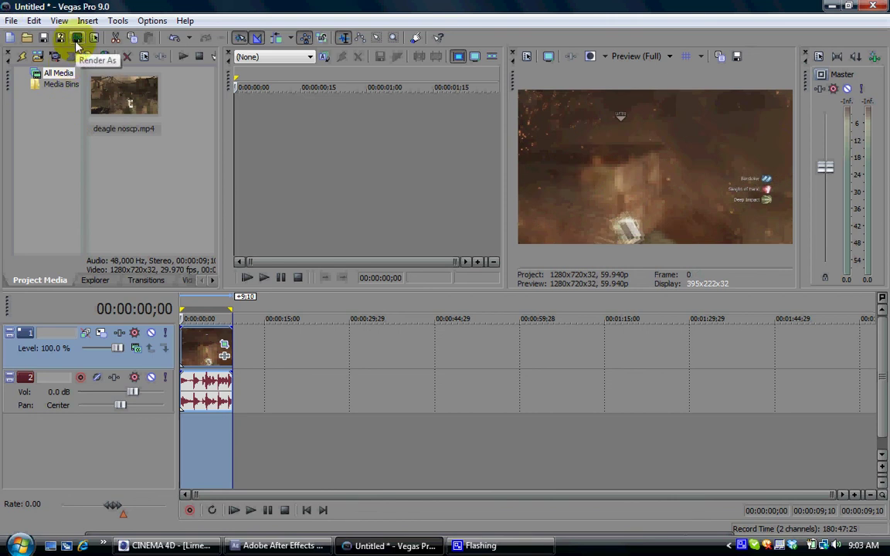
pyautogui.click(76, 36)
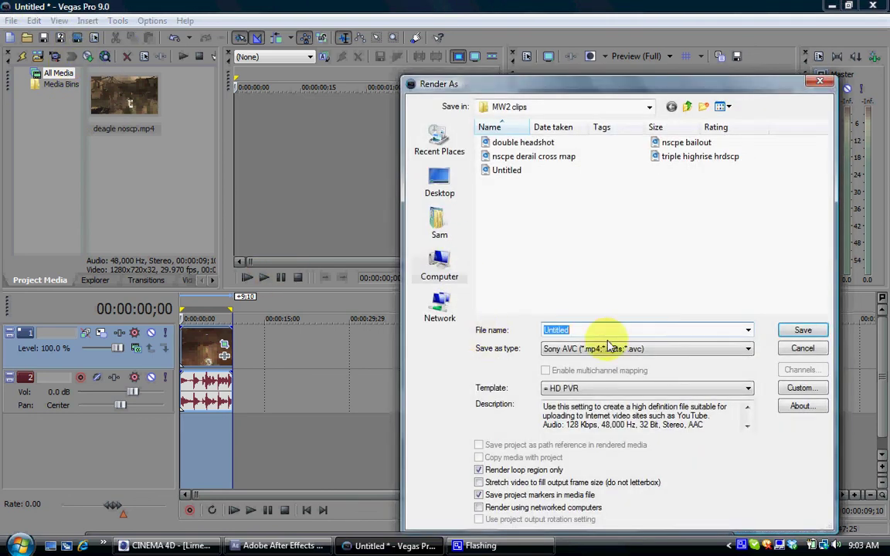
pyautogui.click(616, 349)
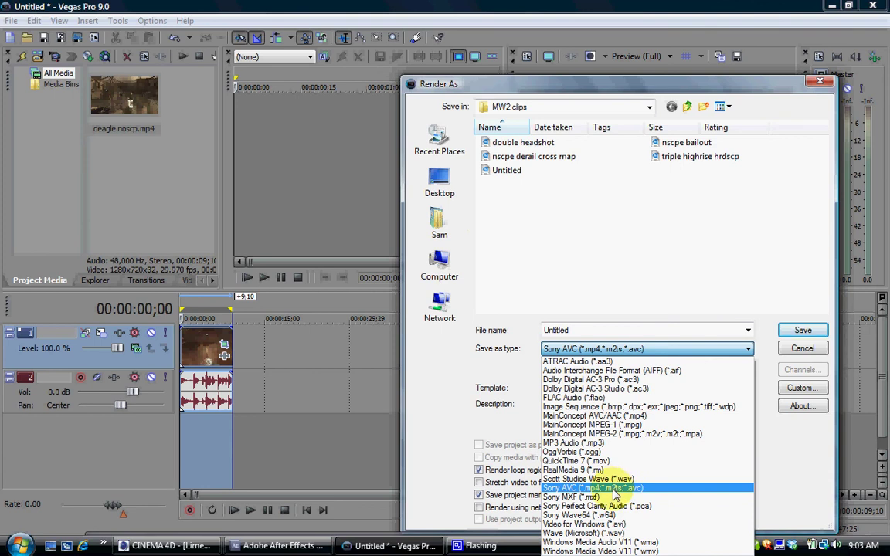
pyautogui.click(614, 489)
pyautogui.click(616, 388)
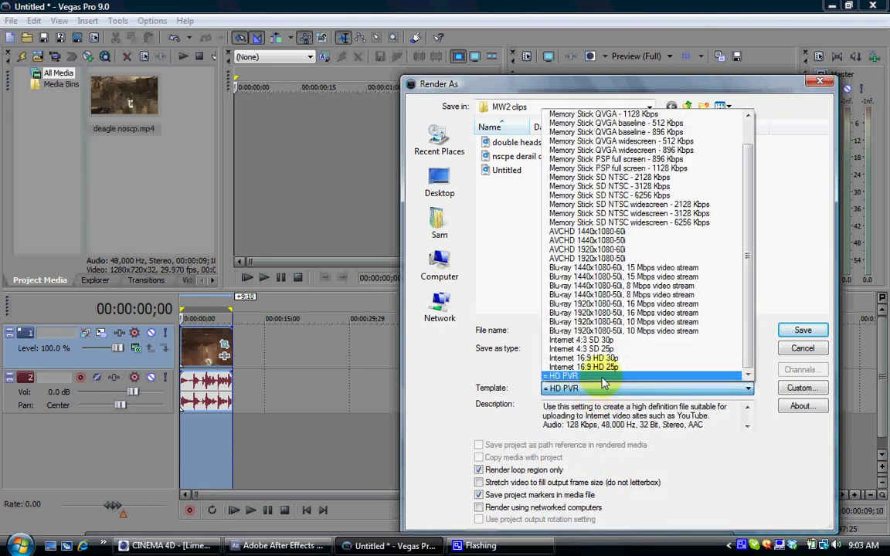
pyautogui.click(602, 377)
pyautogui.click(803, 388)
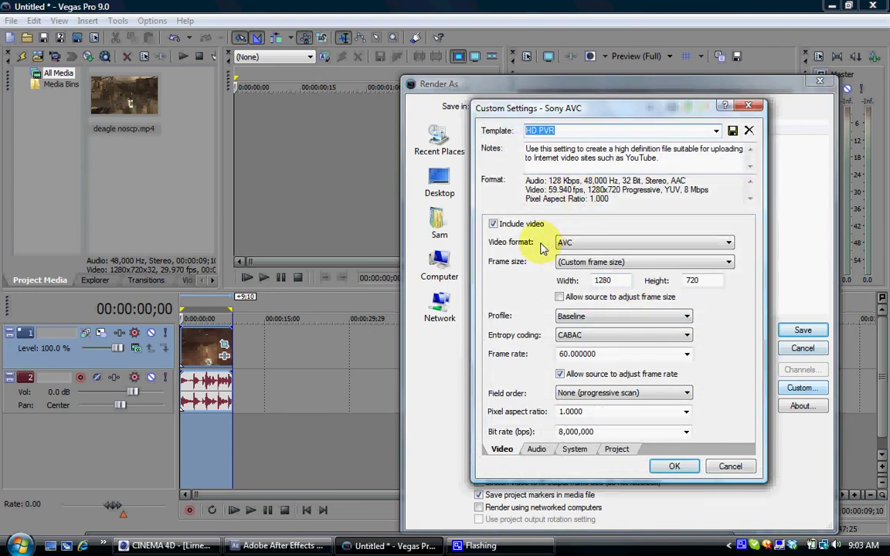
# Step: Keep AVC video with Baseline profile, CABAC entropy coding and progressive field order
pyautogui.click(561, 242)
pyautogui.click(564, 251)
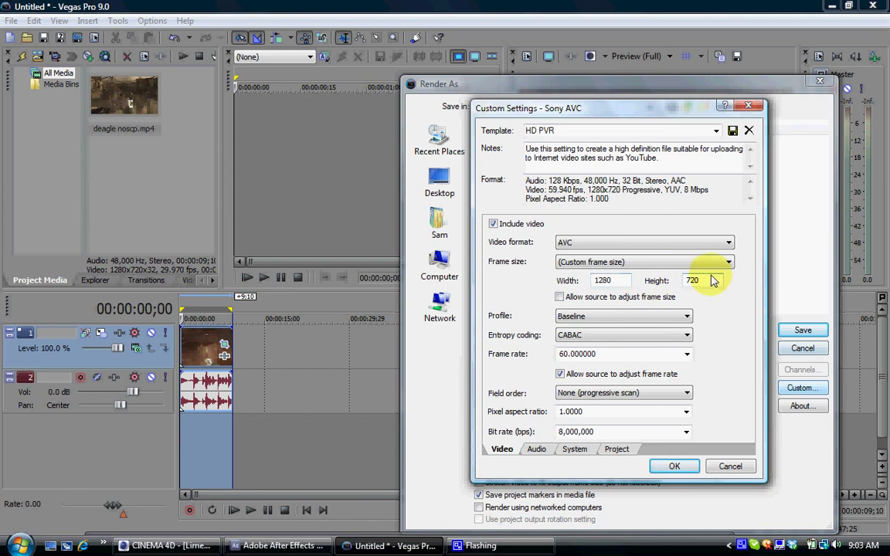
pyautogui.click(576, 317)
pyautogui.click(580, 328)
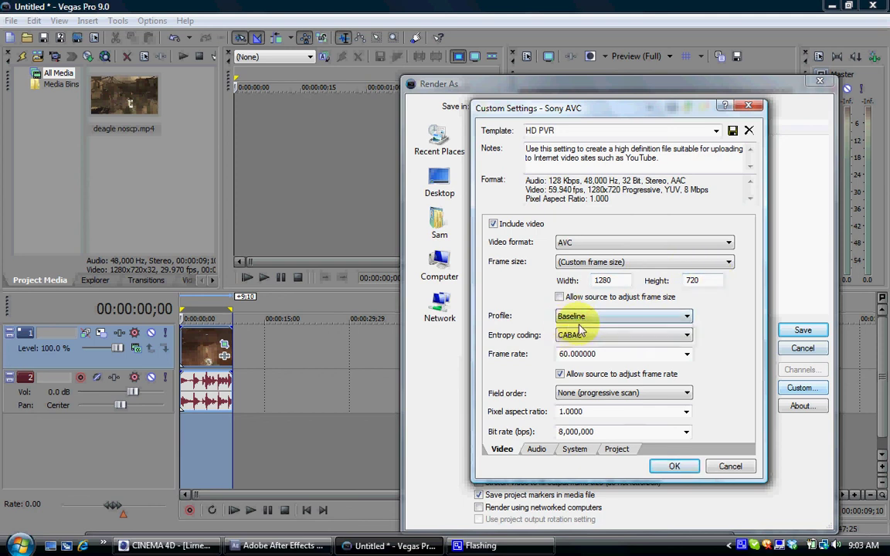
pyautogui.click(581, 334)
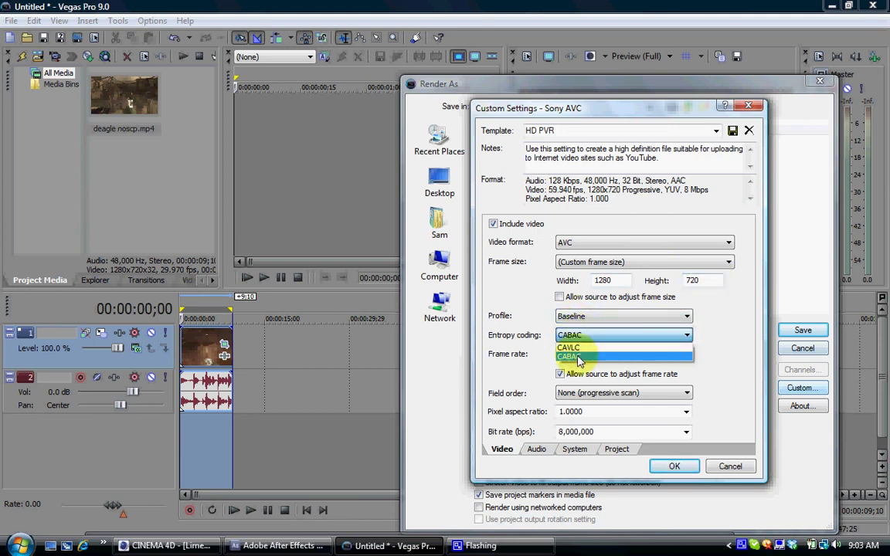
pyautogui.click(578, 358)
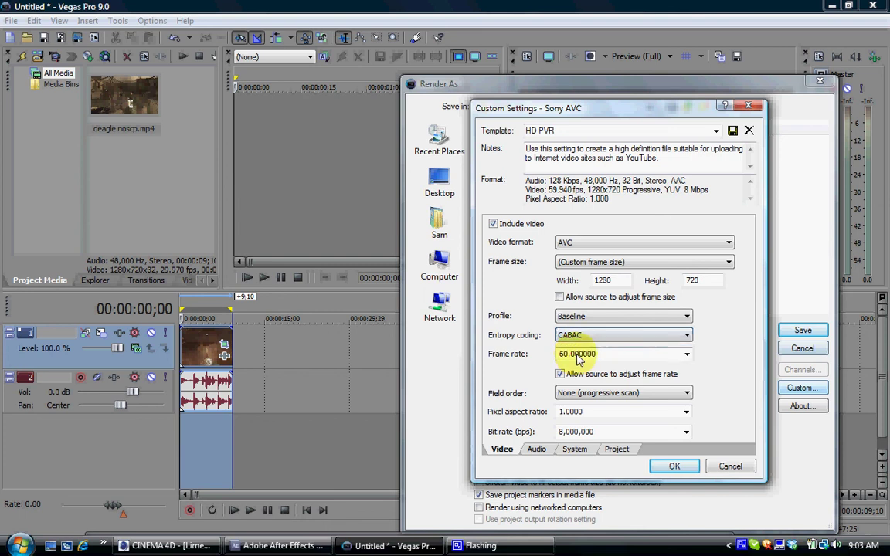
pyautogui.click(634, 393)
pyautogui.click(665, 400)
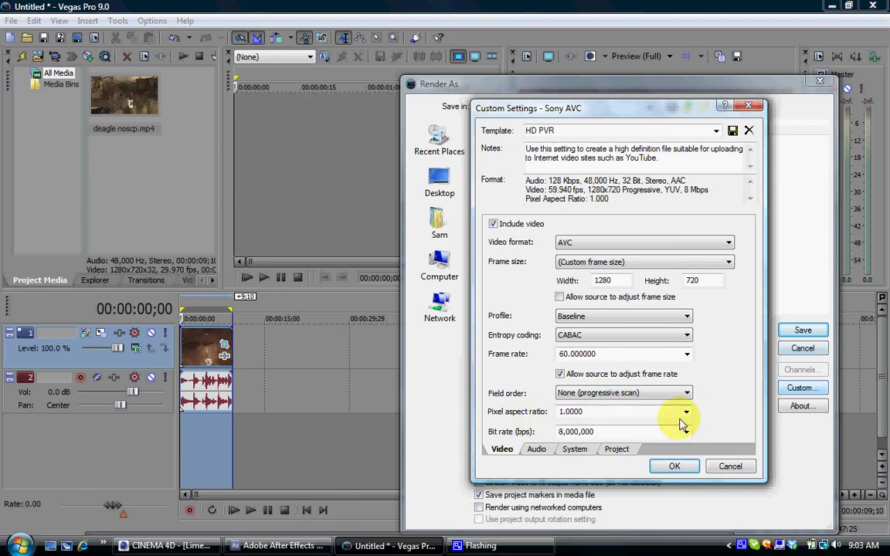
# Step: Review audio and MP4 format settings, keep Best rendering quality, and confirm the custom settings
pyautogui.click(536, 449)
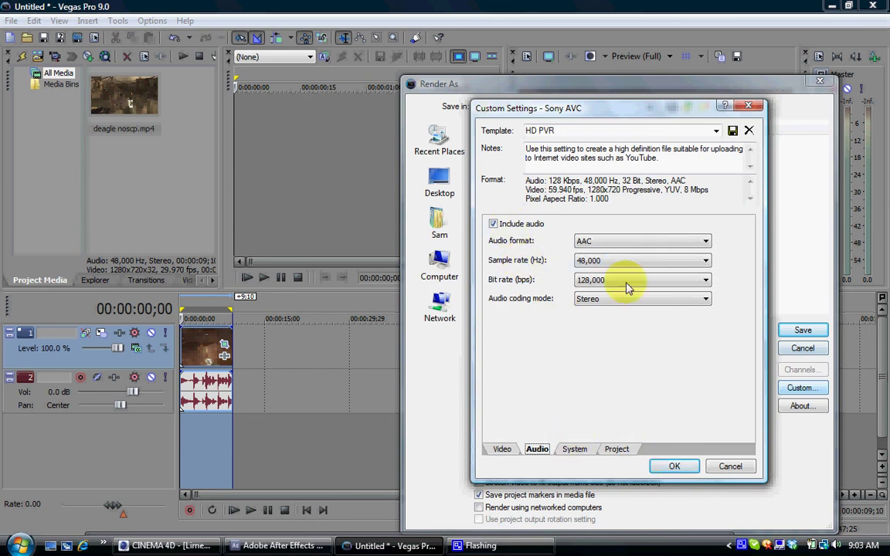
pyautogui.click(583, 453)
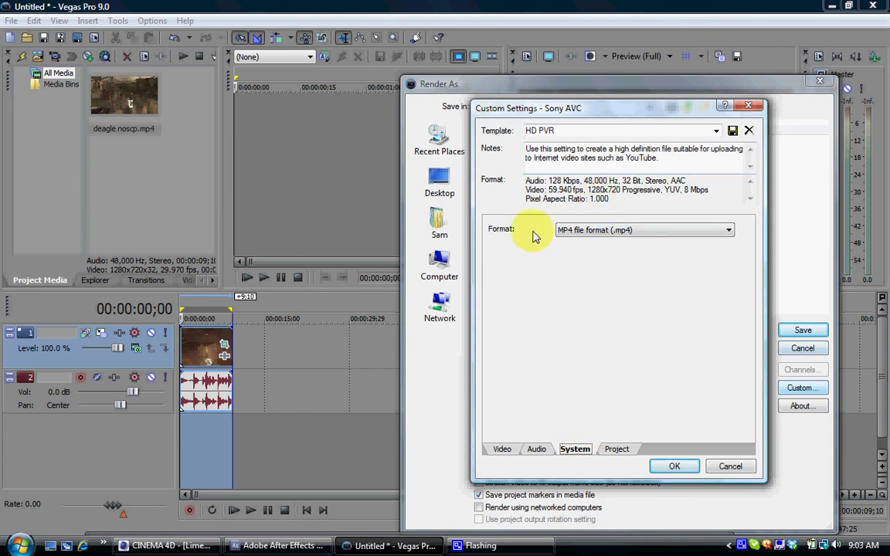
pyautogui.click(618, 449)
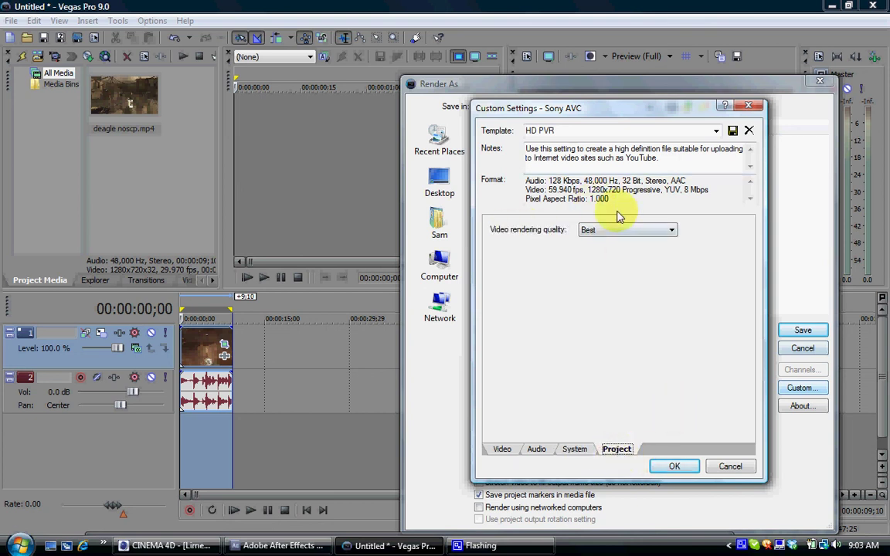
pyautogui.click(630, 230)
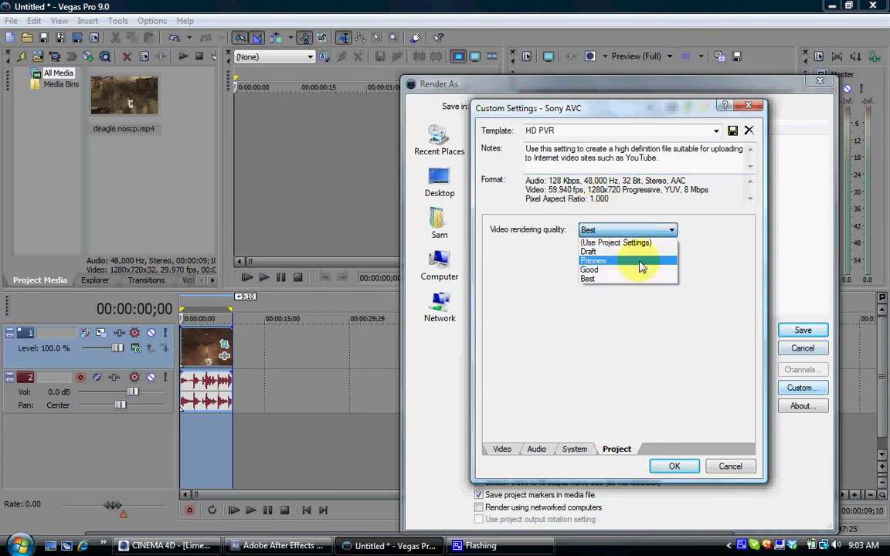
pyautogui.click(636, 280)
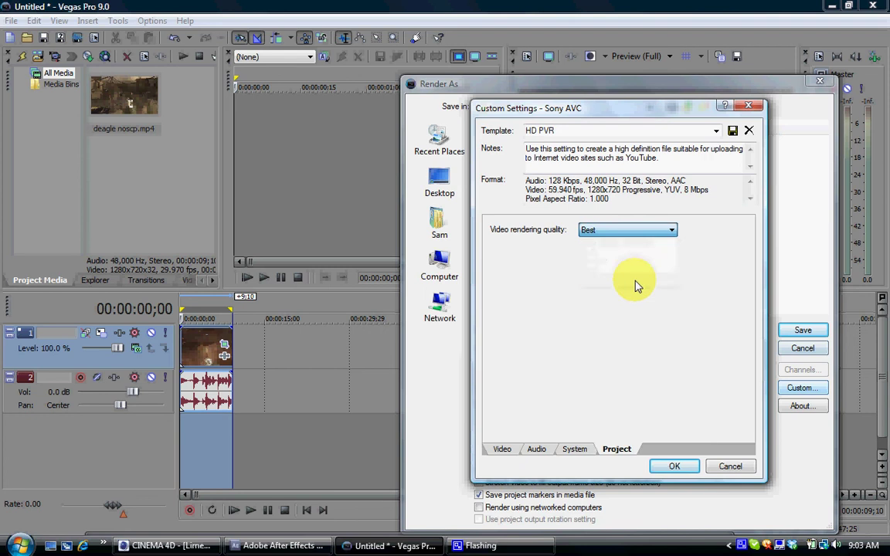
pyautogui.click(674, 467)
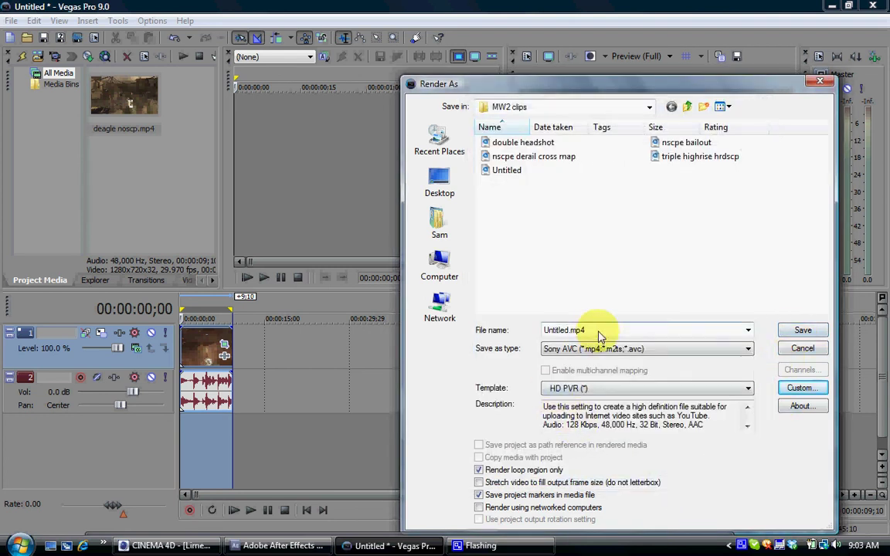
# Step: Render the clip to the Desktop as 'tutorial'
pyautogui.click(440, 181)
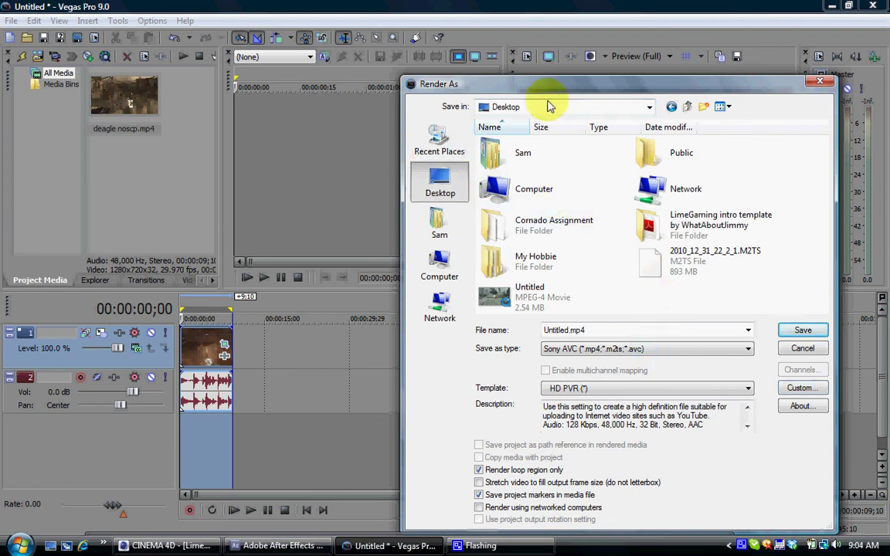
pyautogui.doubleClick(591, 333)
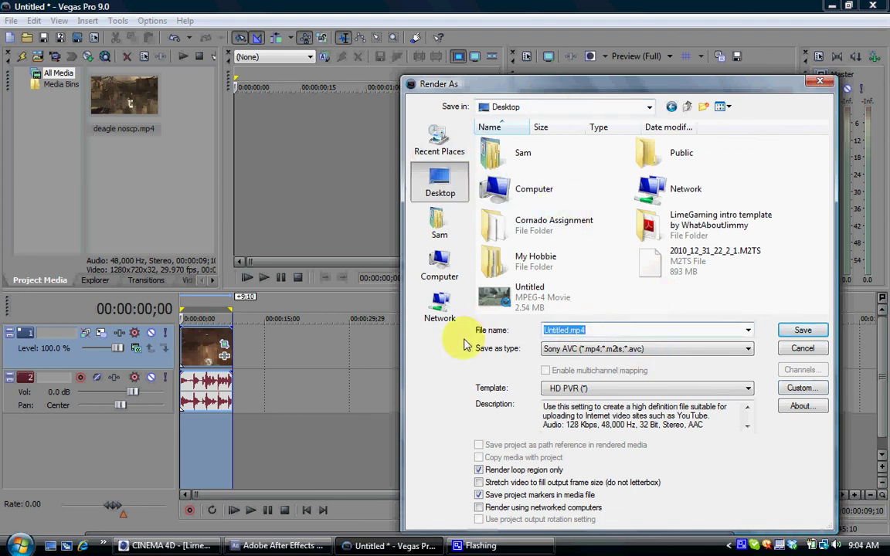
pyautogui.write('l')
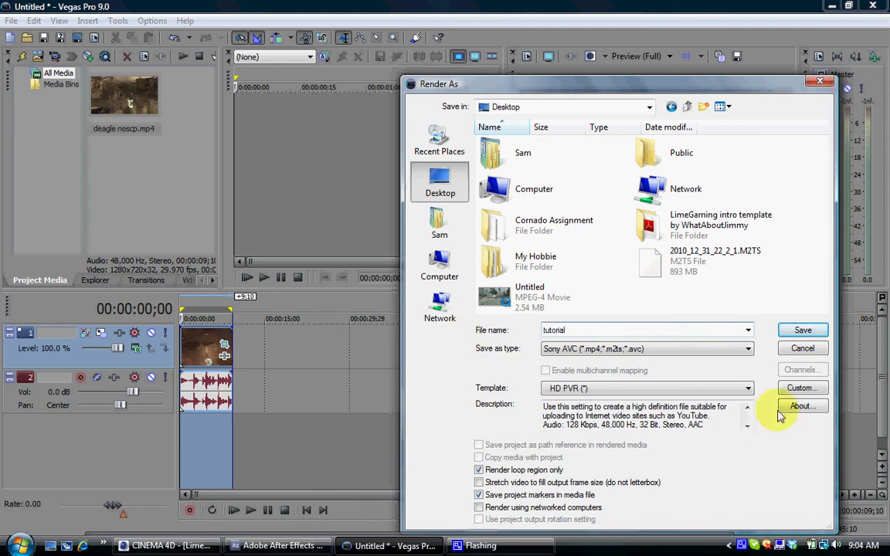
pyautogui.click(790, 333)
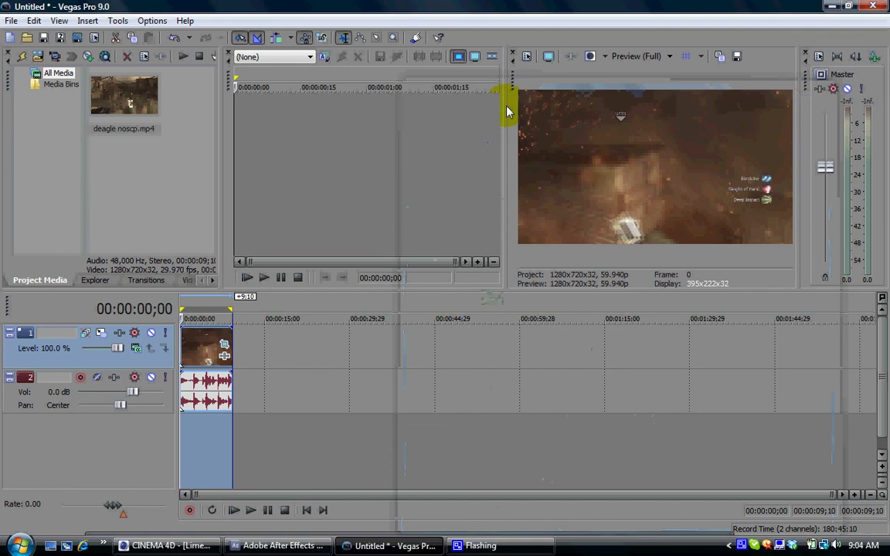
# Step: Minimize the Vegas Pro and CINEMA 4D windows to reveal the desktop
pyautogui.click(828, 7)
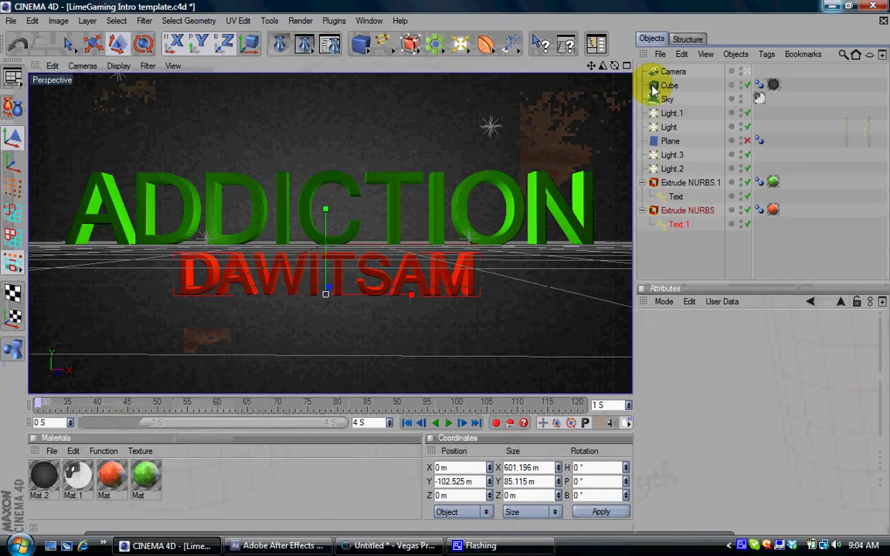
pyautogui.click(832, 6)
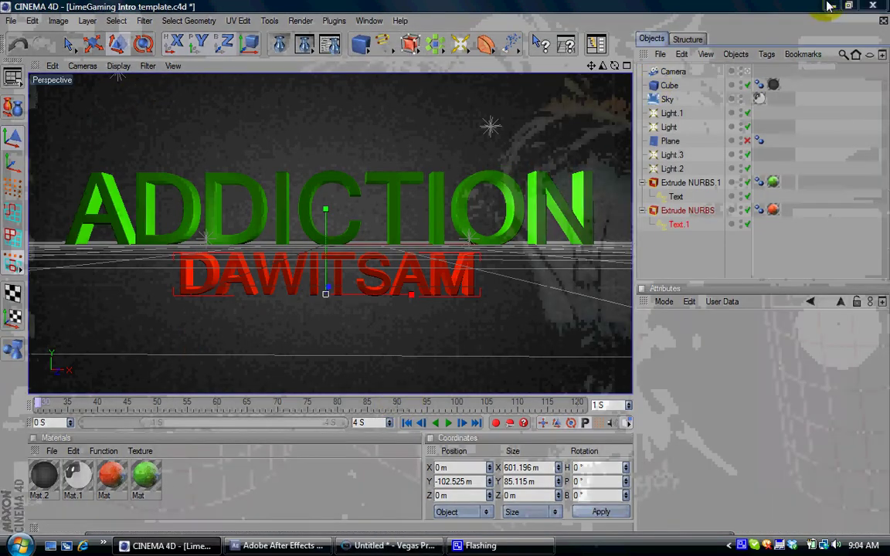
pyautogui.moveTo(429, 545)
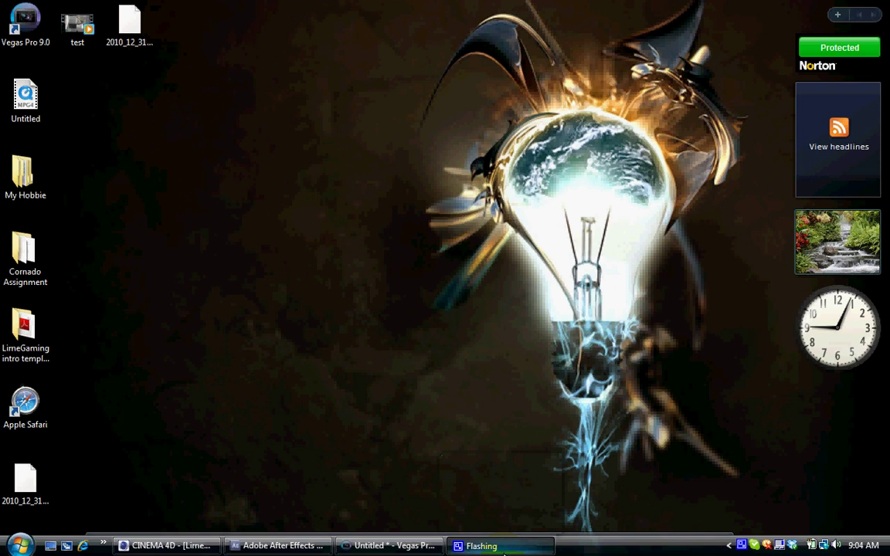
# Step: Restore the CamStudio recorder window from the system tray
pyautogui.click(742, 545)
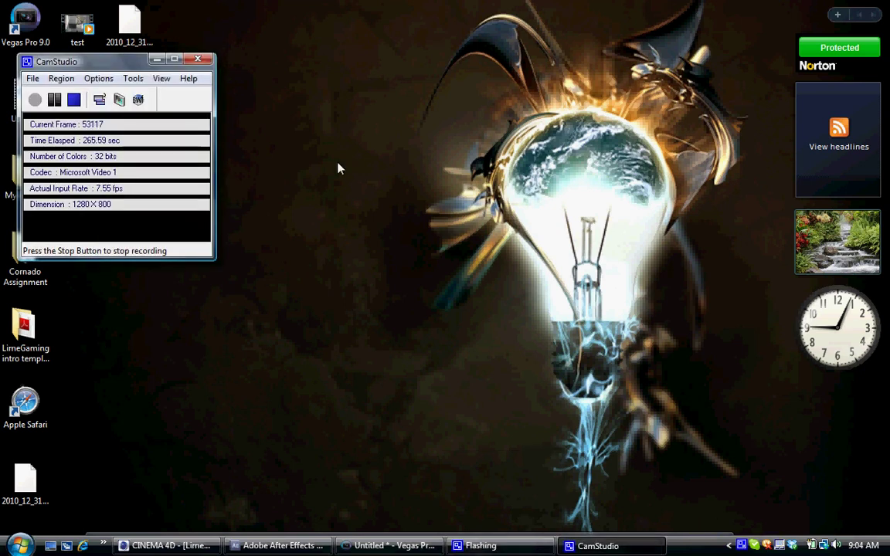